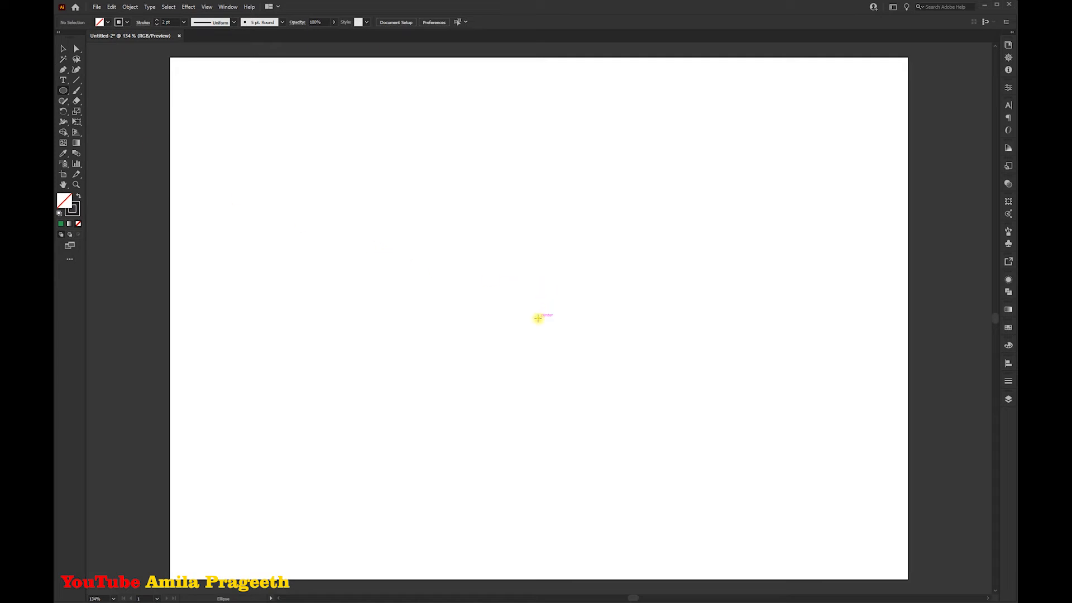
Draw a circle about 177 mm in diameter centred on the artboard and fill it with black.
left_click_drag(538, 318, 758, 536)
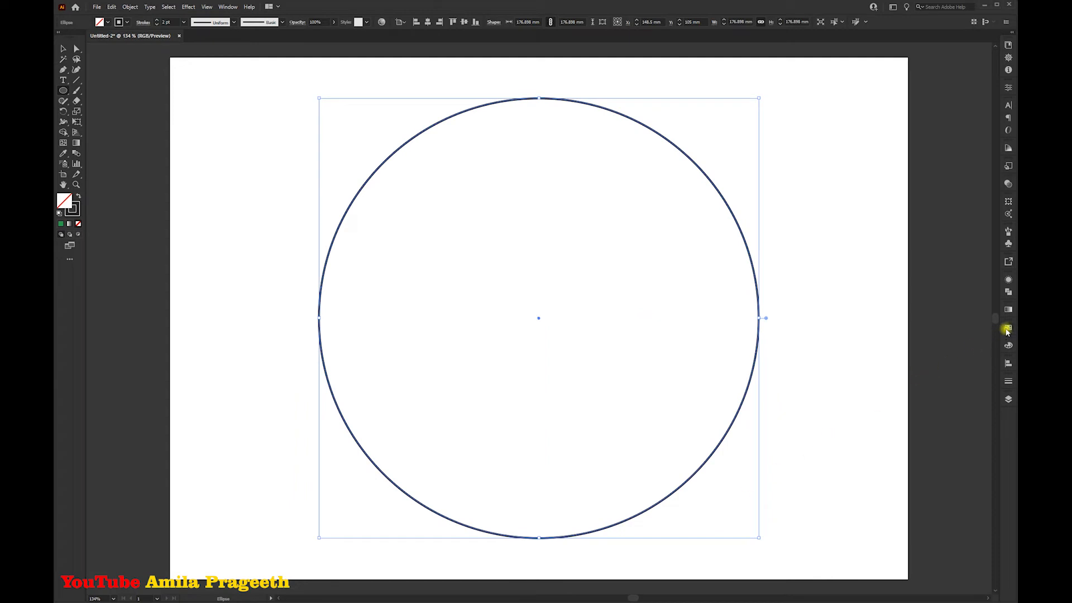
left_click(1009, 327)
left_click(938, 352)
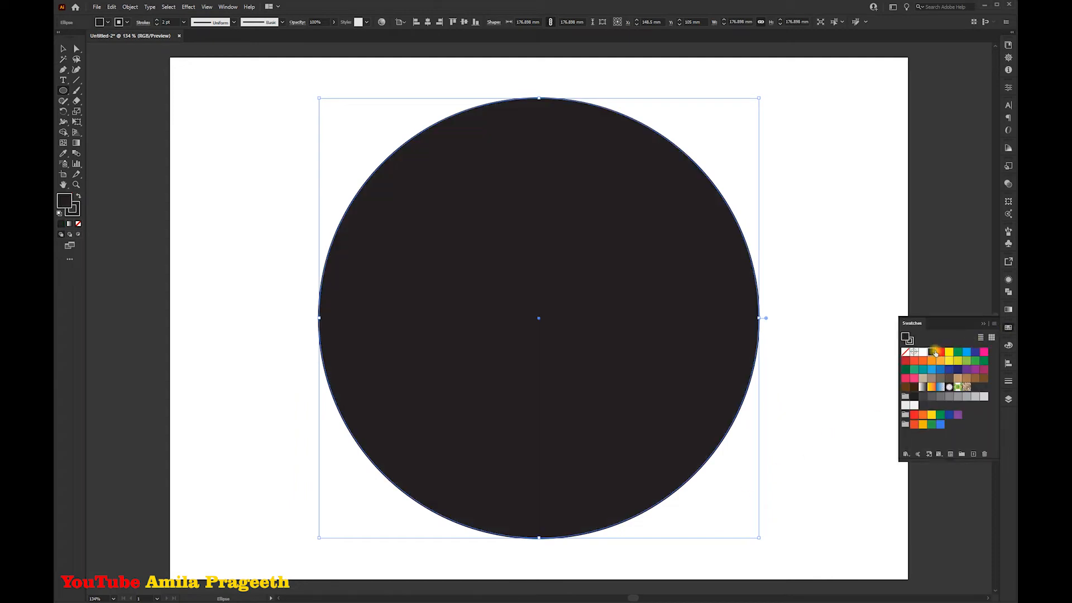
left_click(982, 323)
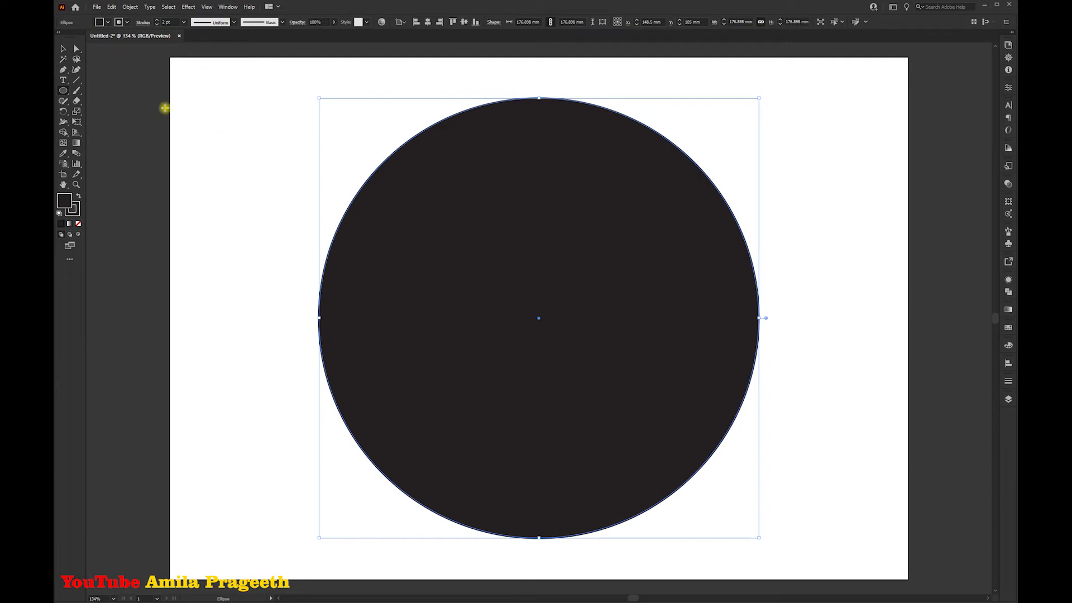
Paste a copy of the circle in place and scale it down proportionally about its centre to about 126 mm.
left_click(63, 49)
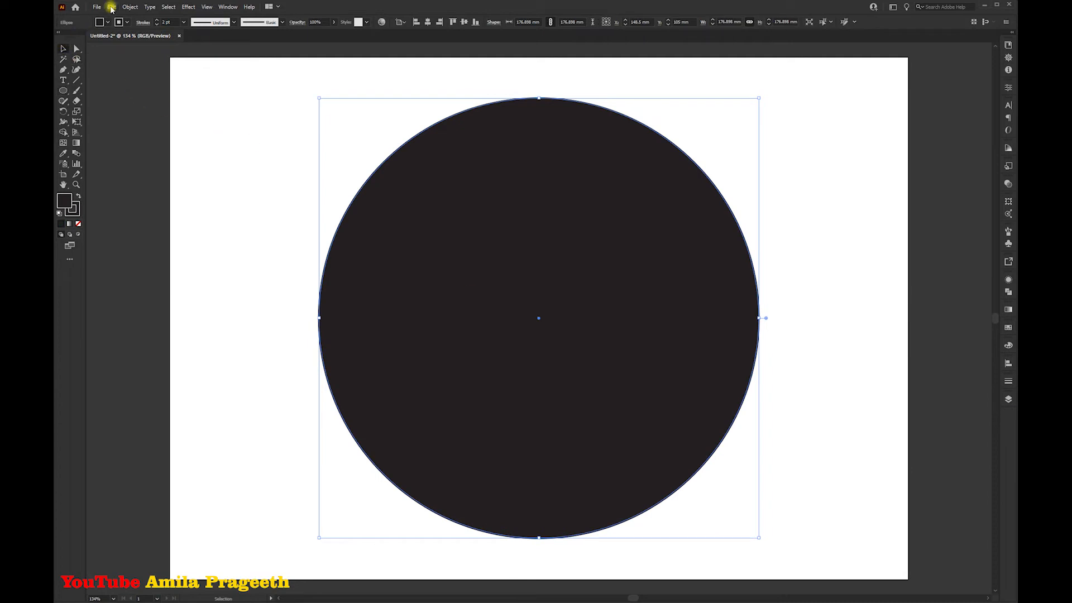
left_click(112, 7)
left_click(126, 48)
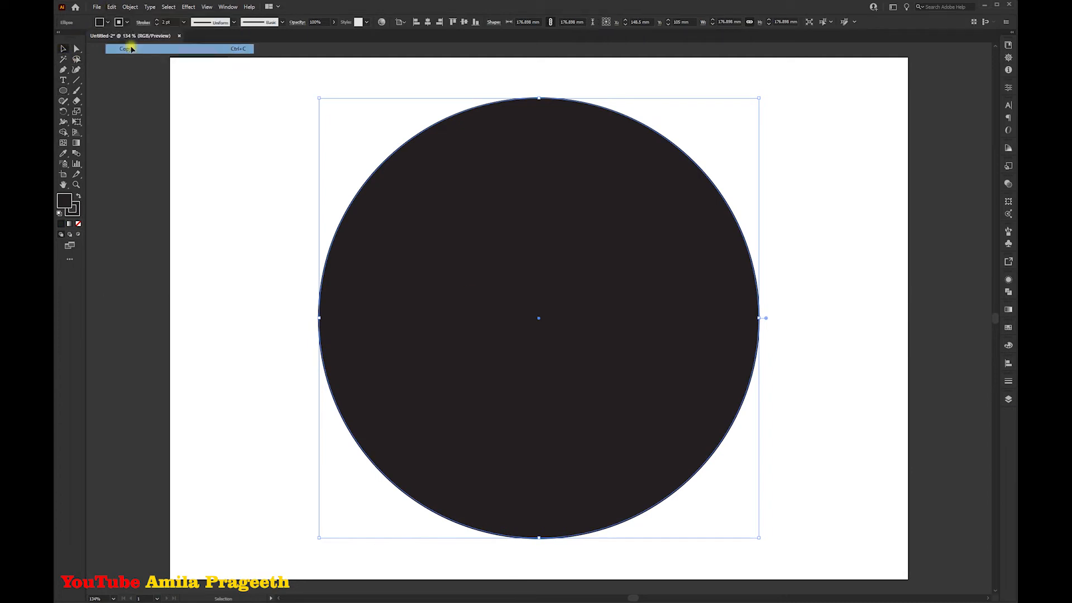
left_click(112, 7)
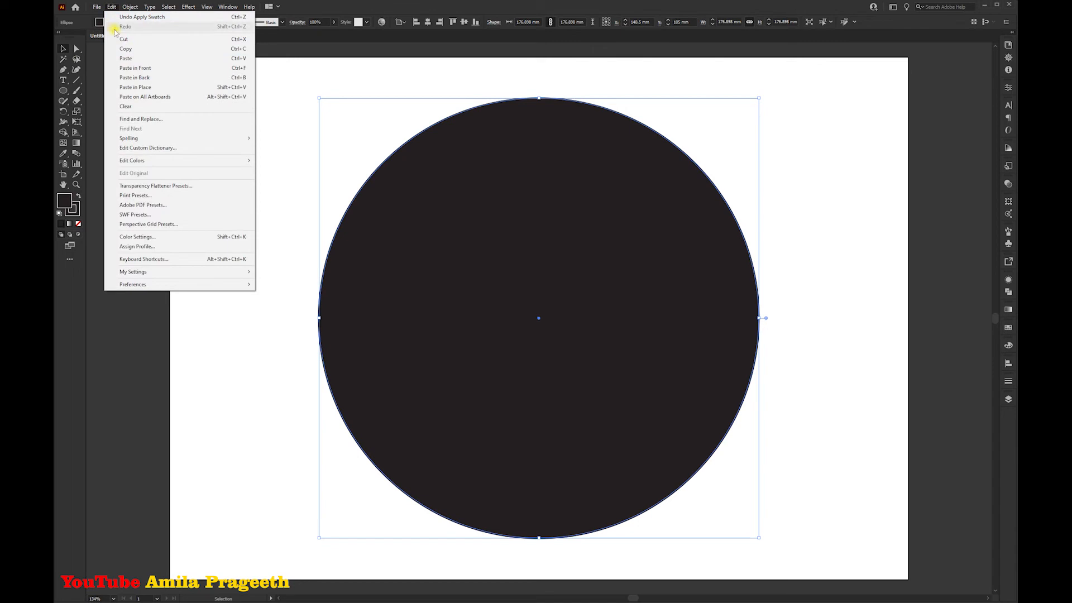
left_click(139, 87)
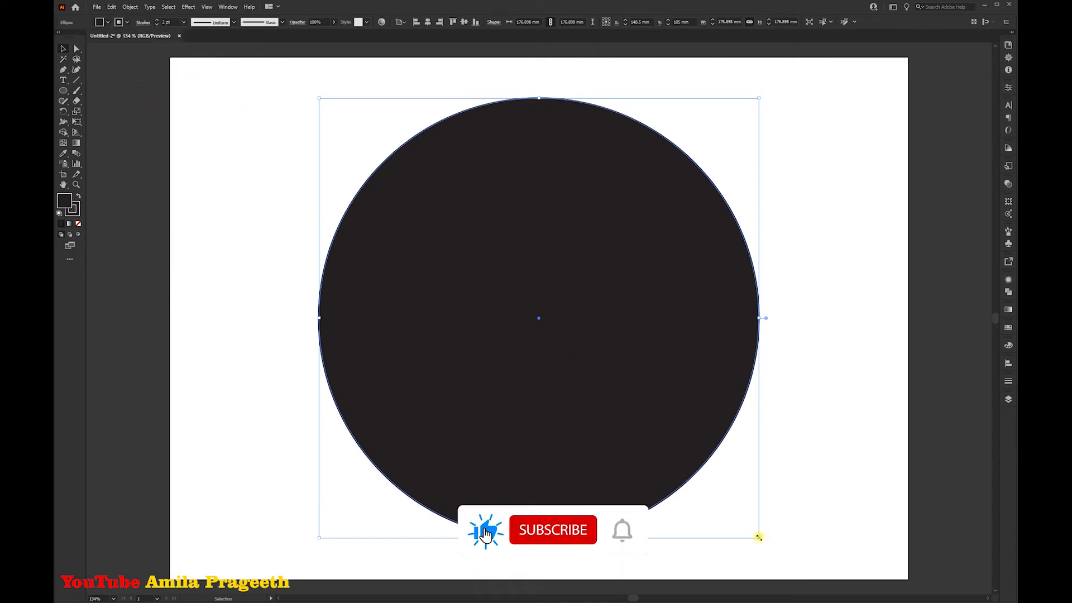
left_click_drag(758, 536, 697, 487)
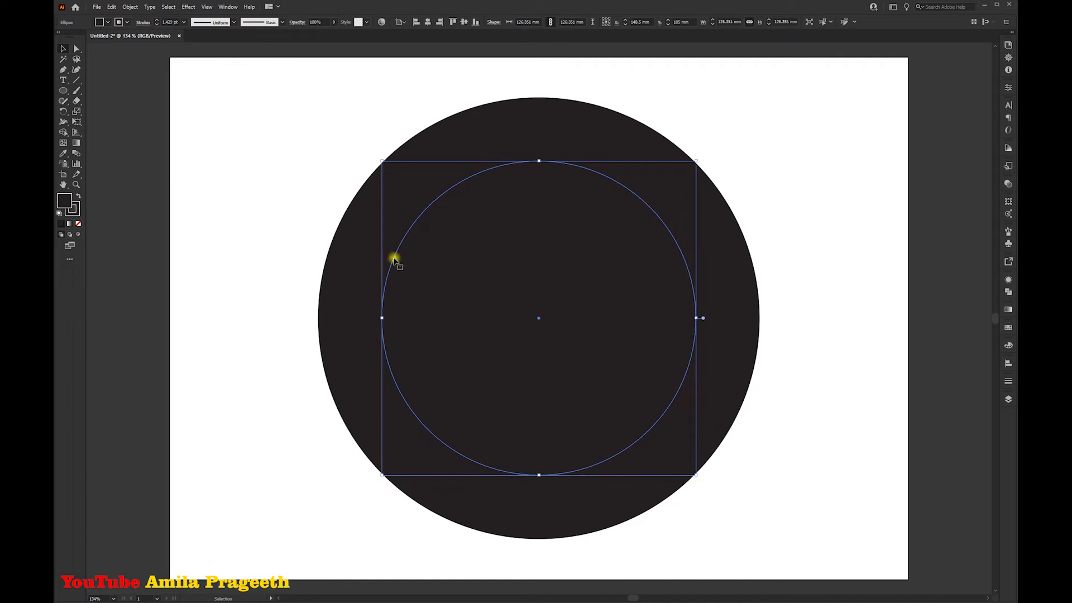
Cut the inner circle out of the outer one with the Shape Builder tool to leave a black ring.
left_click_drag(244, 97, 787, 551)
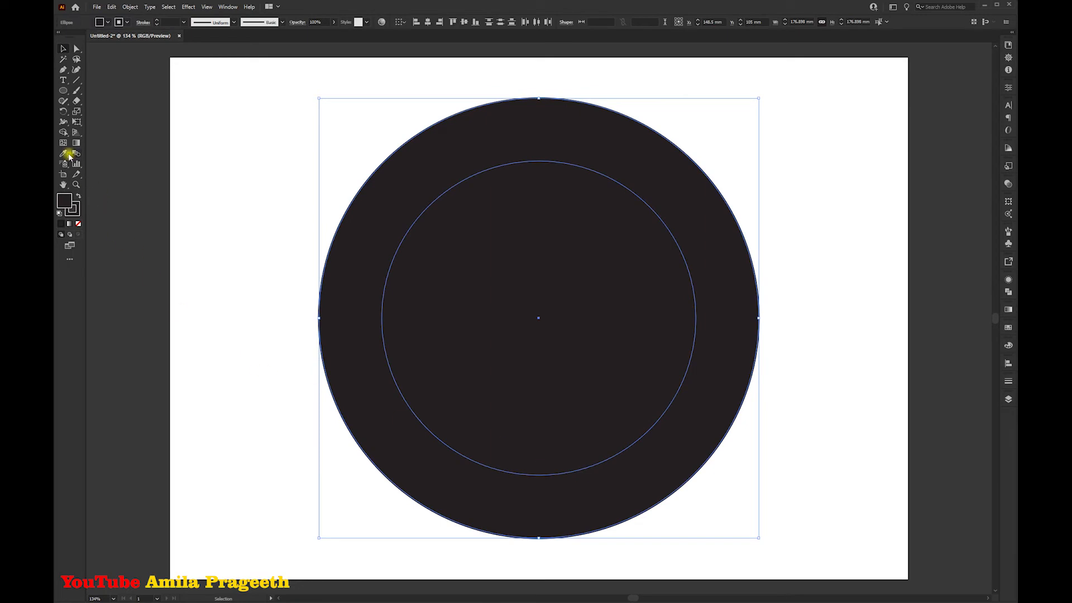
left_click(63, 132)
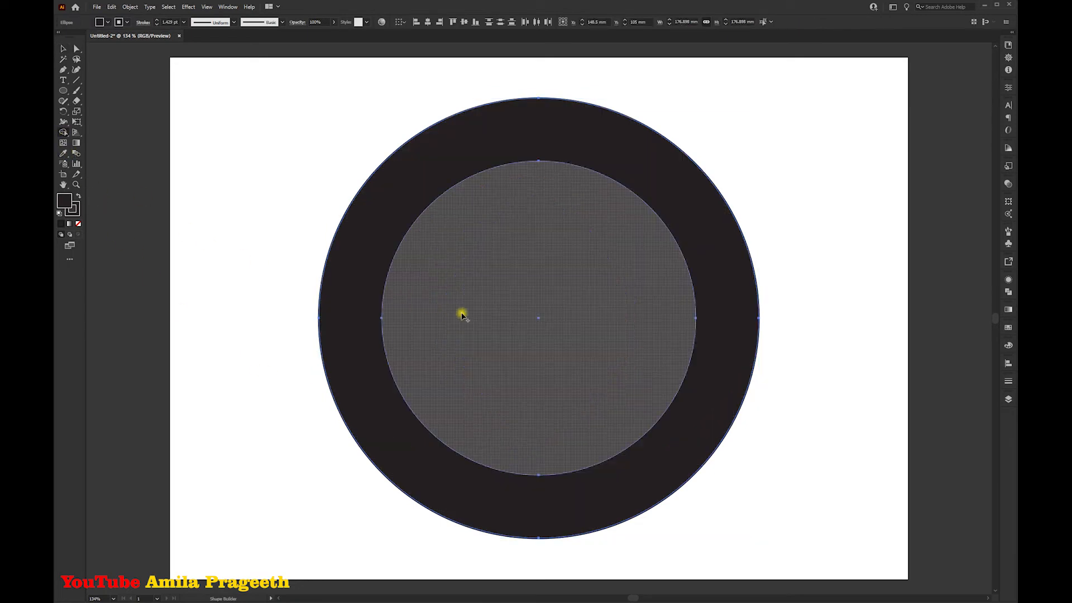
left_click(479, 319, "alt")
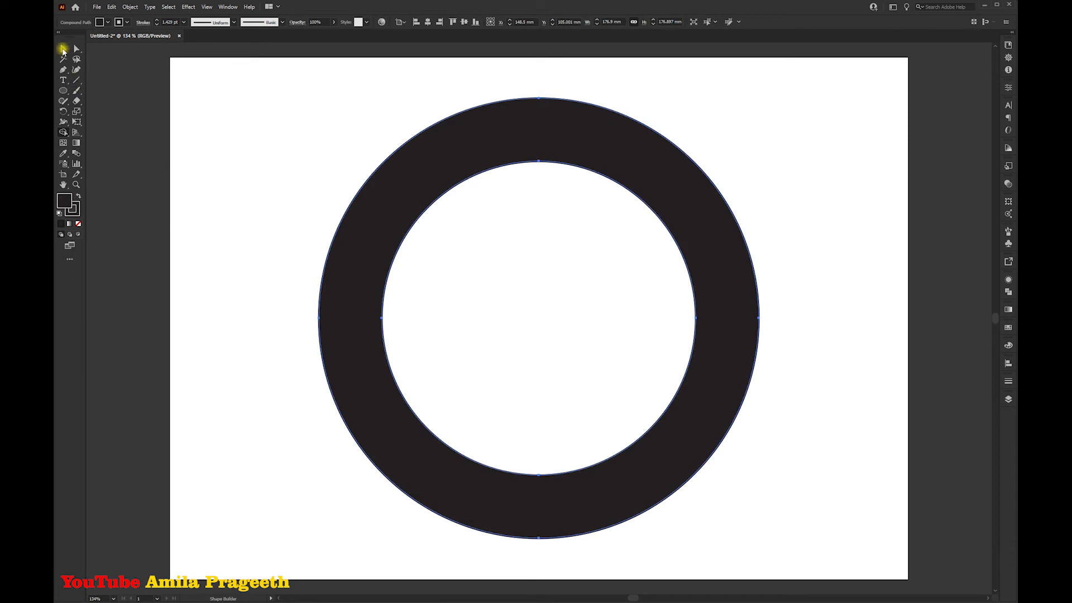
left_click(63, 50)
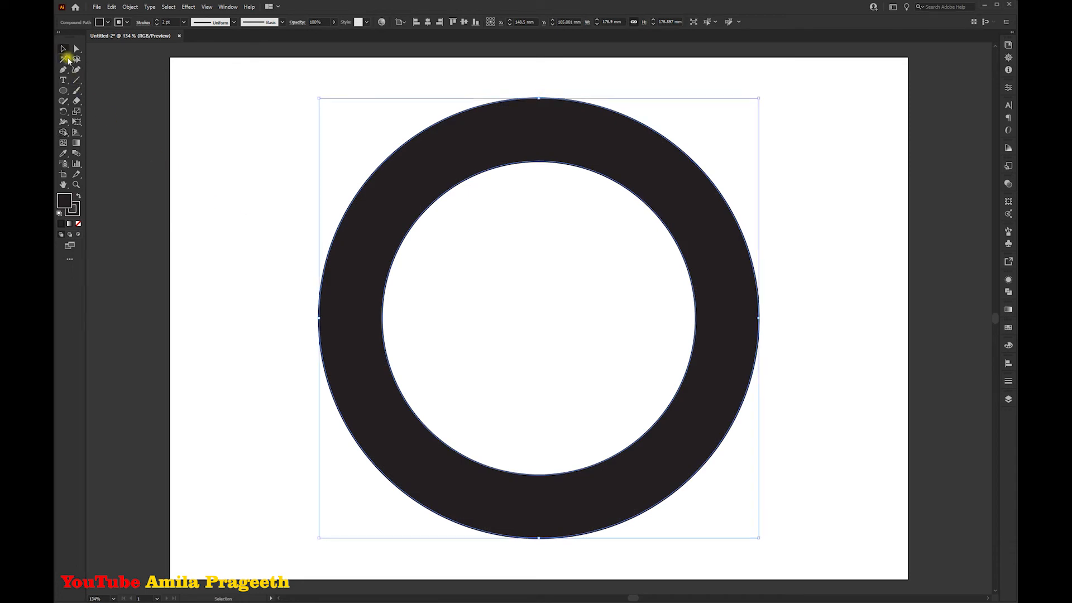
left_click(215, 141)
Draw a vertical line spanning the ring's thickness at its uppermost point and move it beside the ring's centre.
left_click(78, 80)
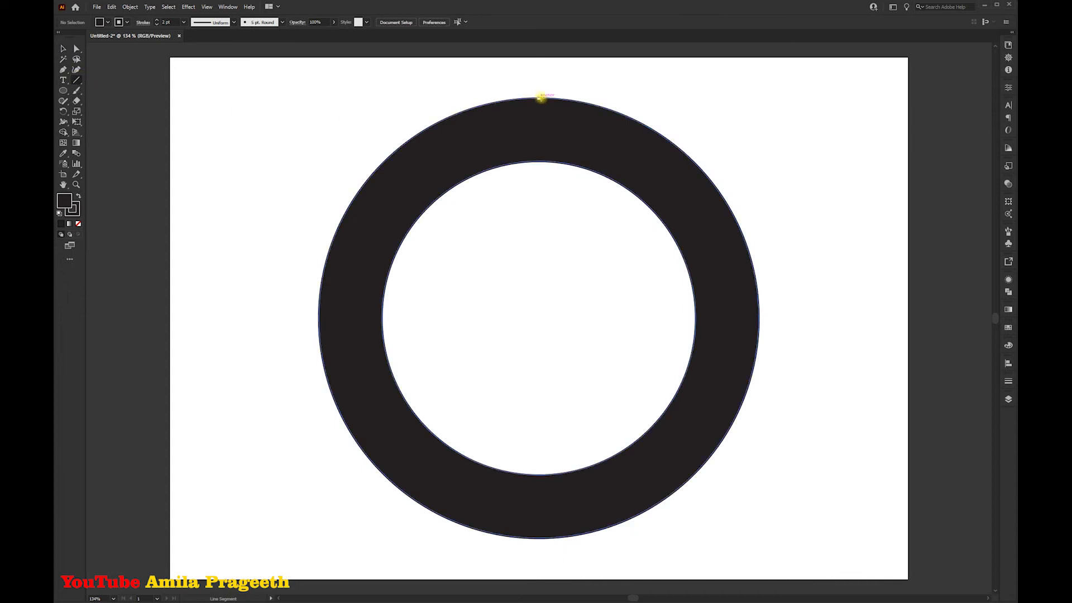
left_click_drag(538, 98, 539, 161)
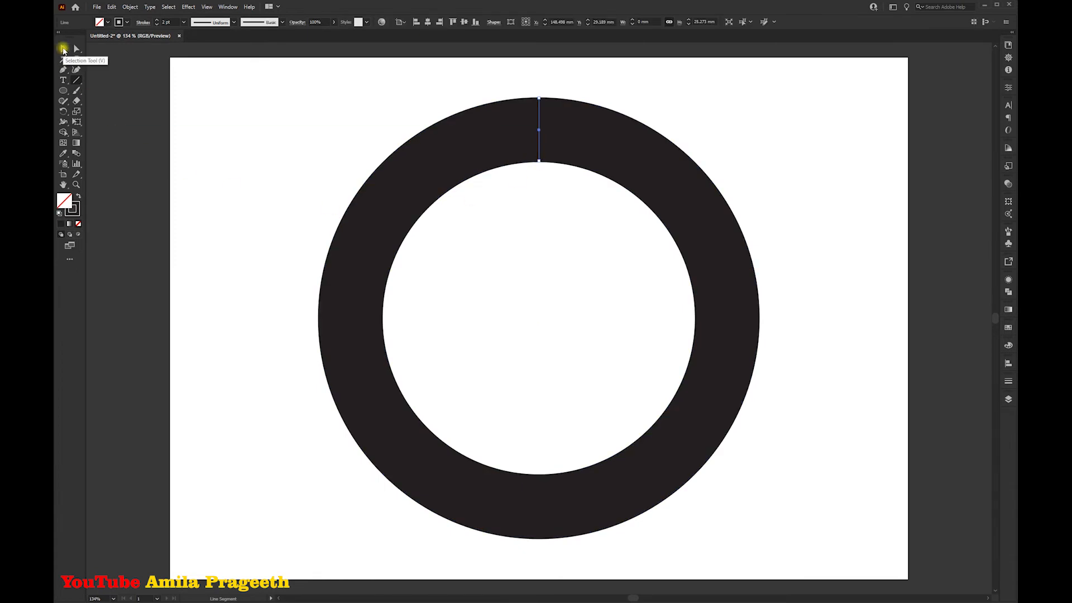
left_click(63, 50)
left_click_drag(540, 132, 534, 322)
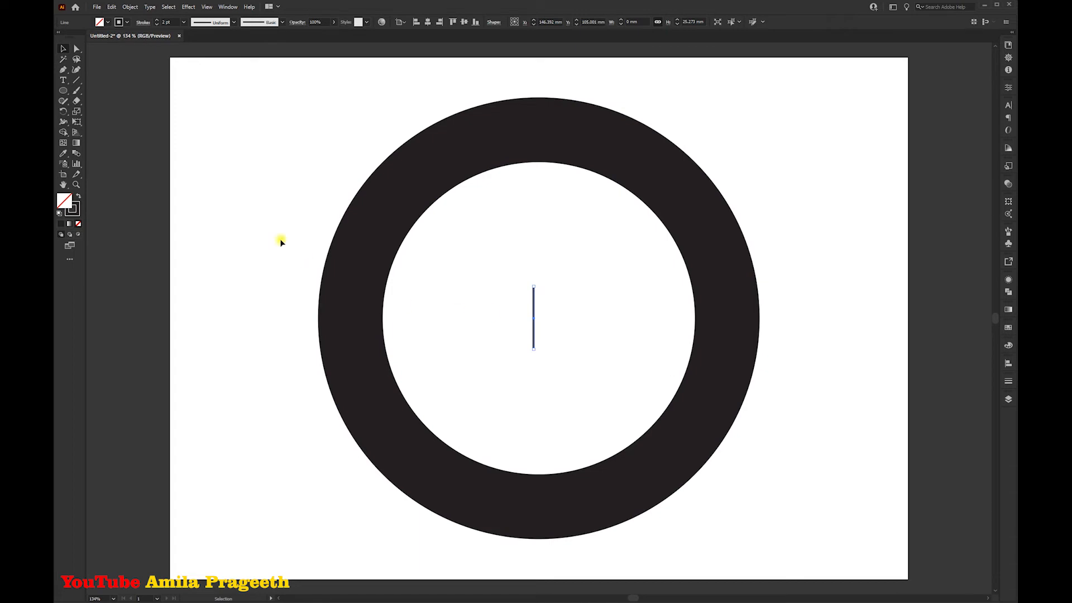
Draw a rectangle about 108 by 25 mm from the ring's centre past its right edge, matching the line's height, and fill it black.
left_click_drag(64, 91, 100, 93)
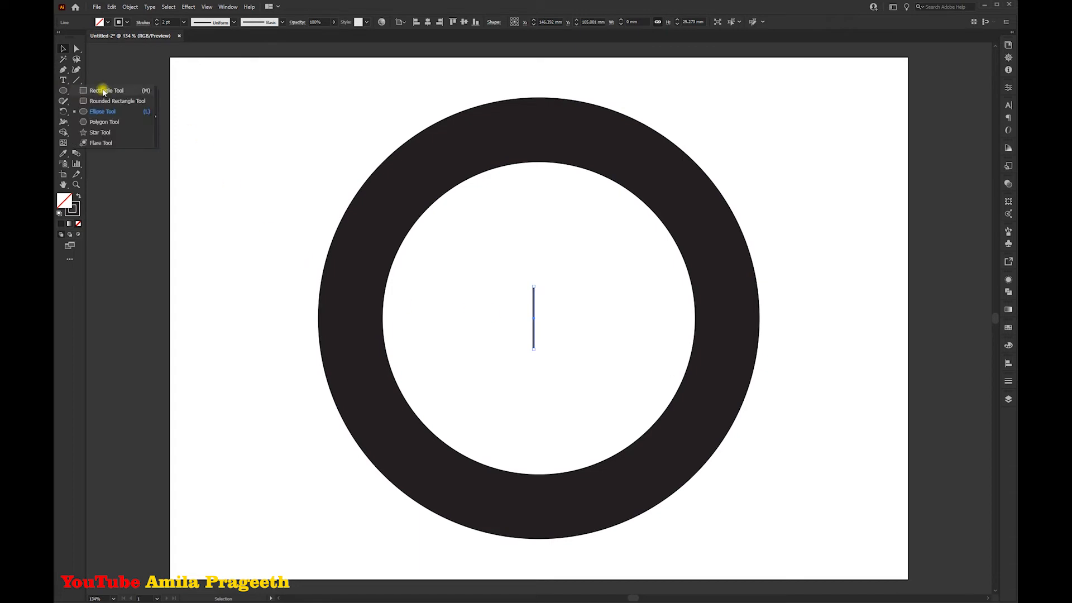
left_click(104, 90)
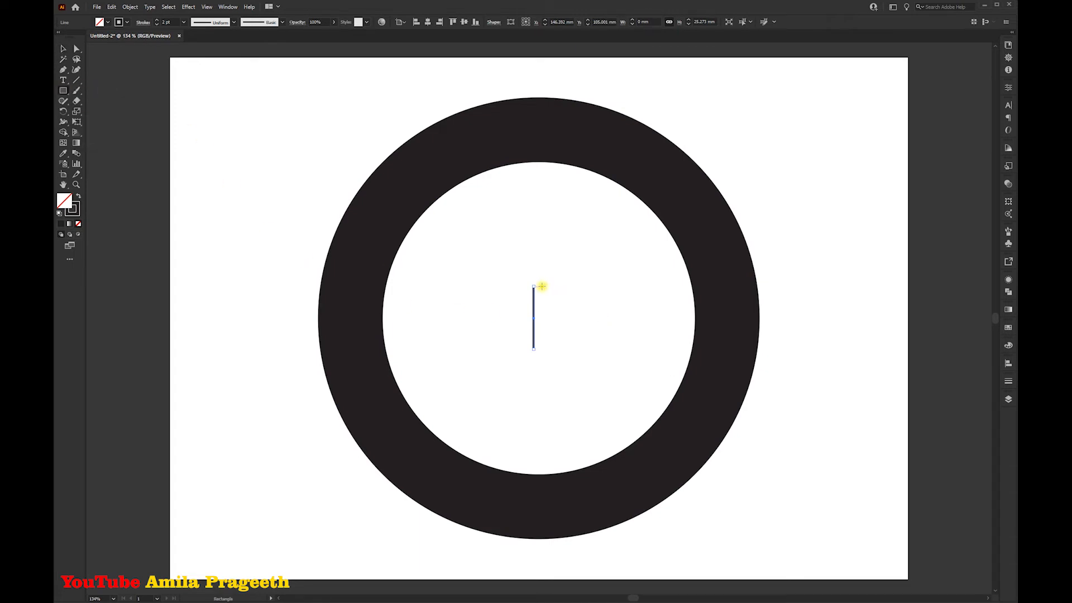
left_click_drag(539, 286, 809, 350)
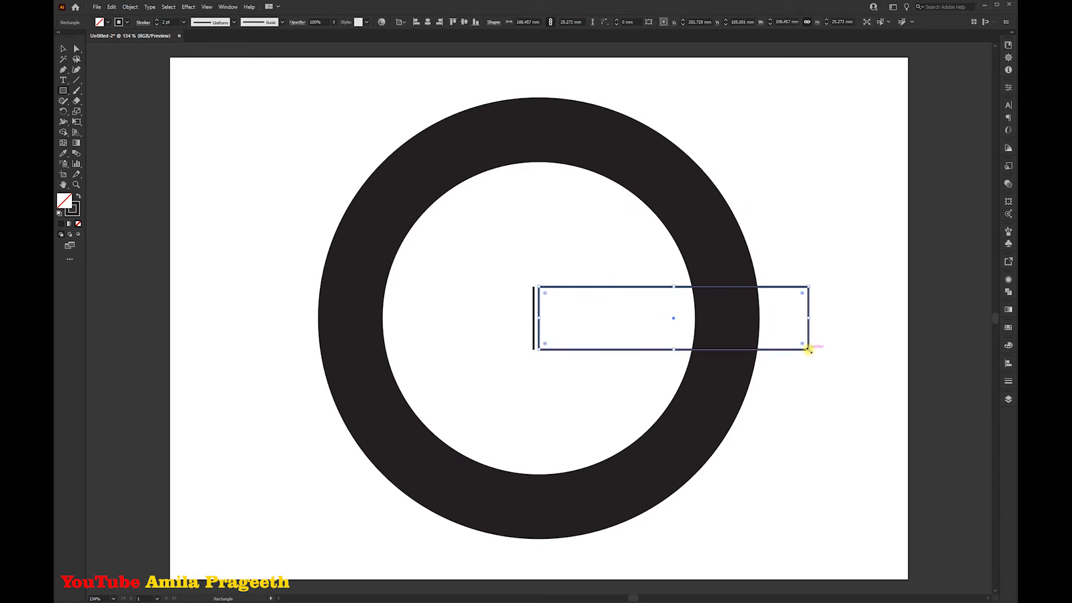
left_click(1008, 327)
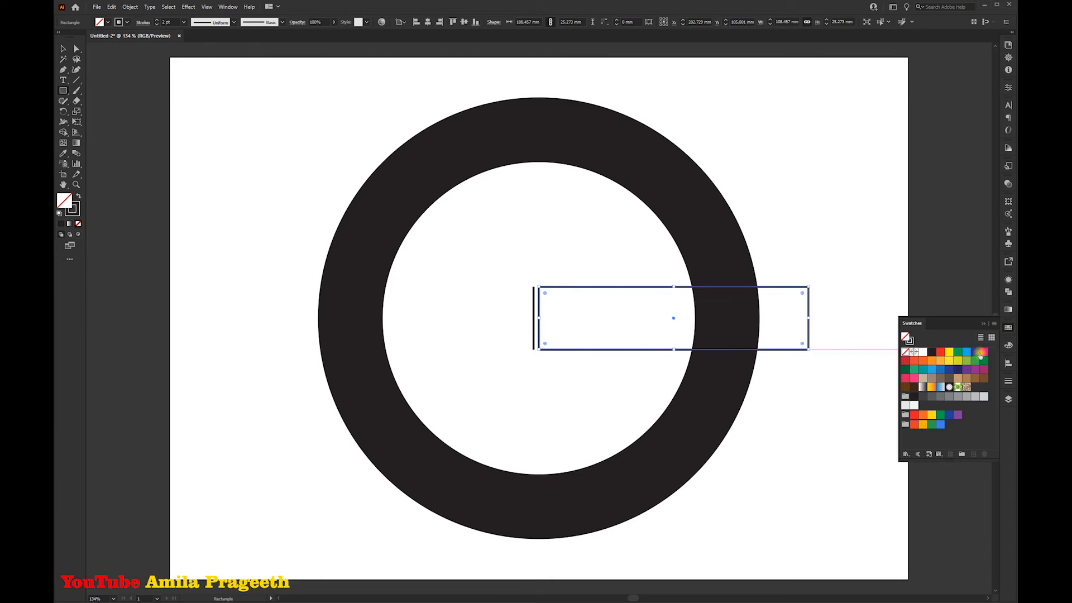
left_click(933, 352)
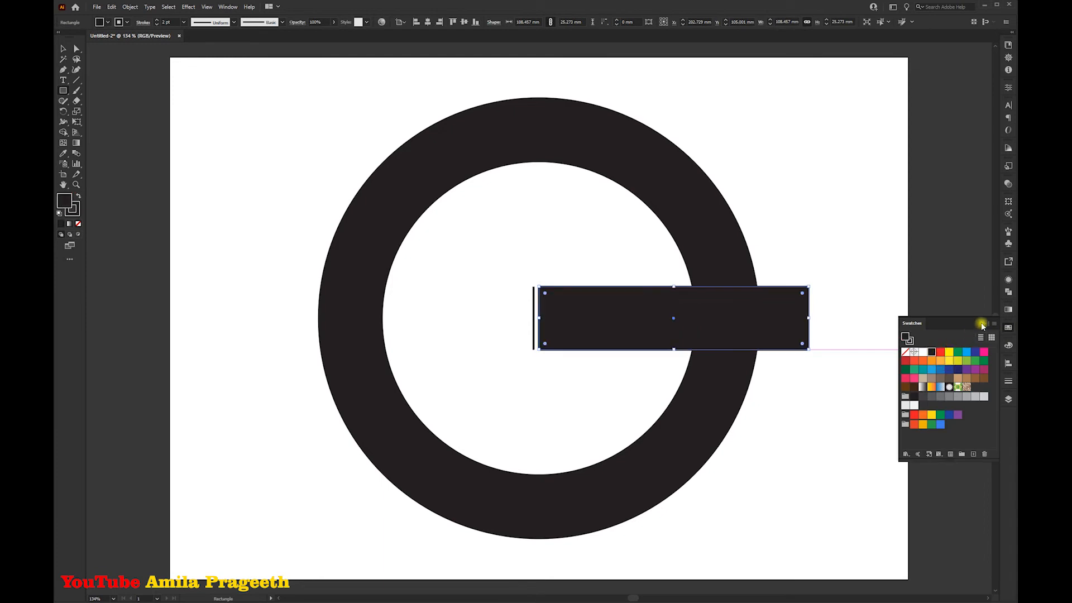
left_click(983, 323)
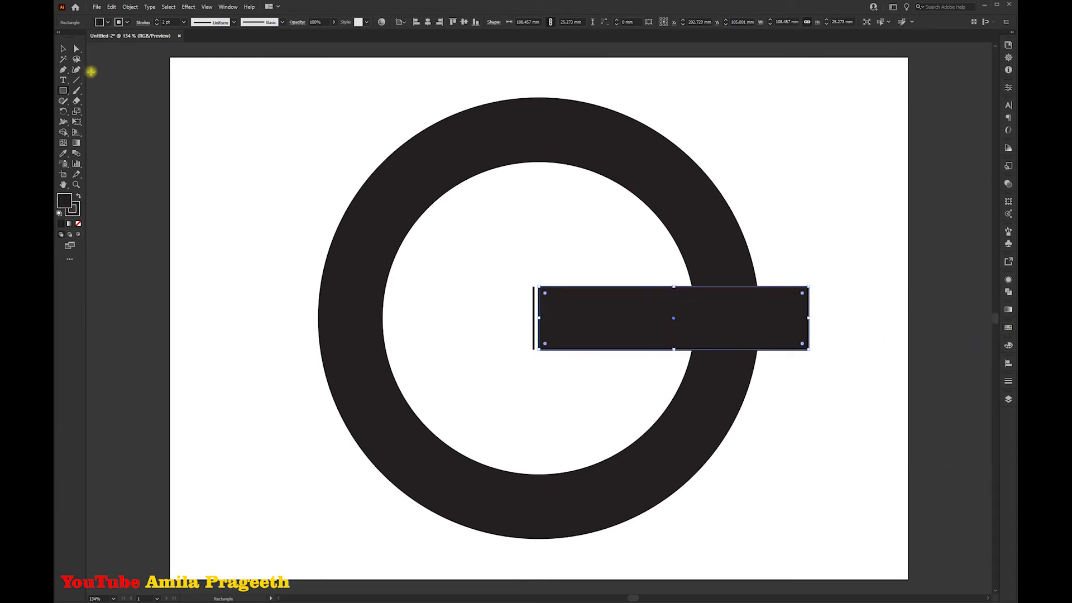
Delete the short vertical reference line beside the rectangle.
left_click(65, 50)
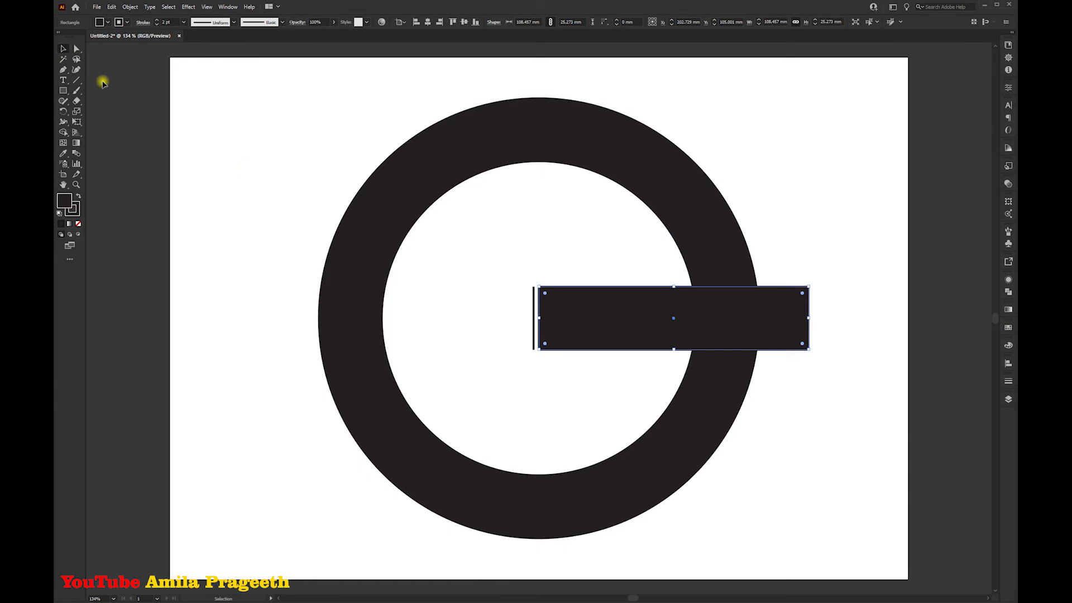
left_click(534, 304)
key("Delete")
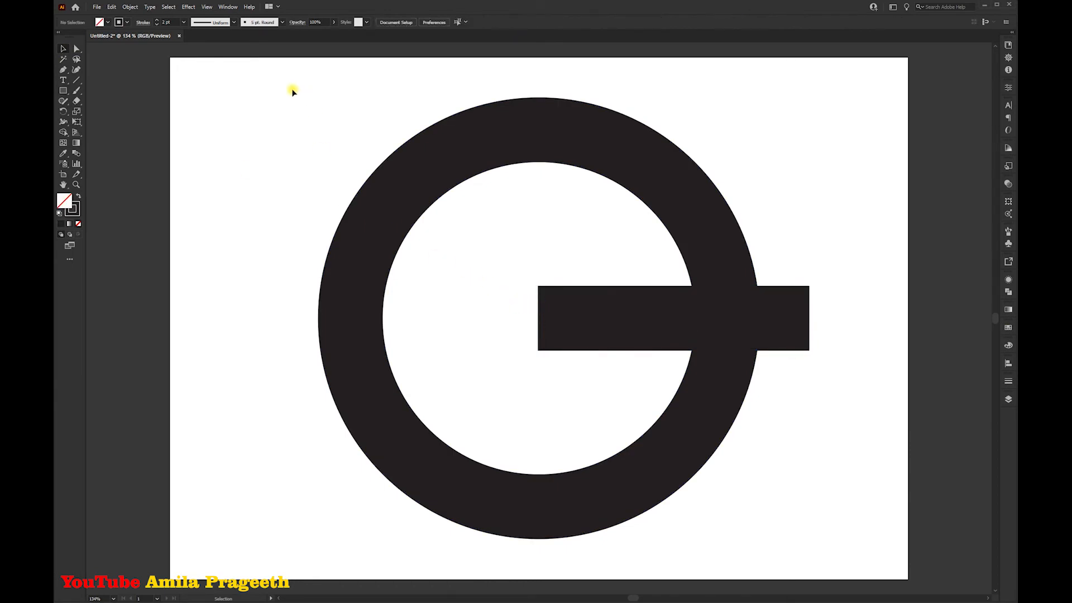
In outline view, draw two crossing 45° lines centred on the rectangle's two left corners, extending beyond the ring on both sides.
left_click_drag(328, 129, 811, 539)
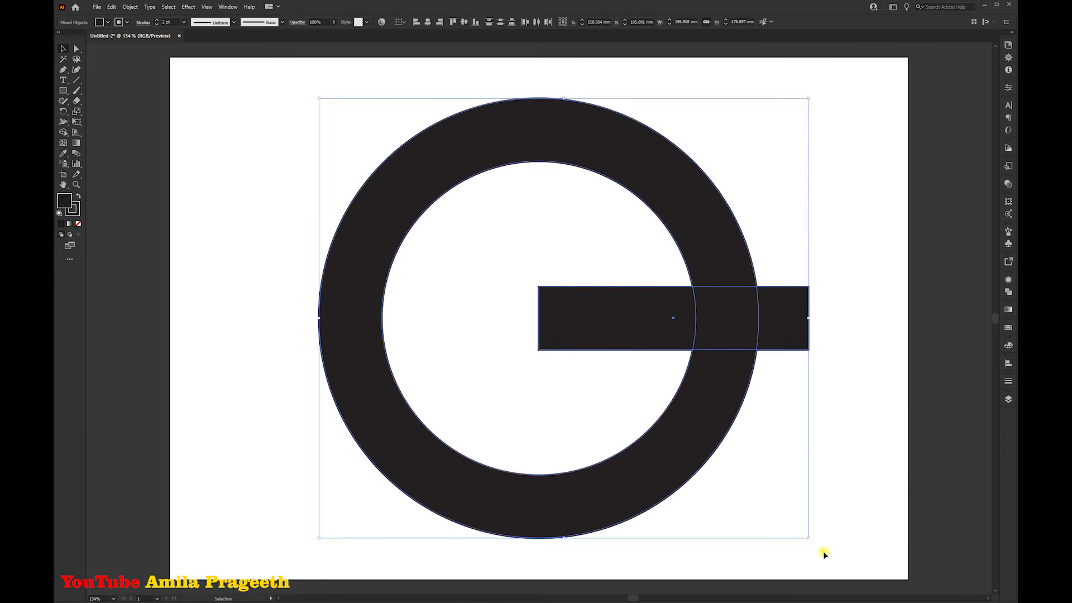
key("ctrl+y")
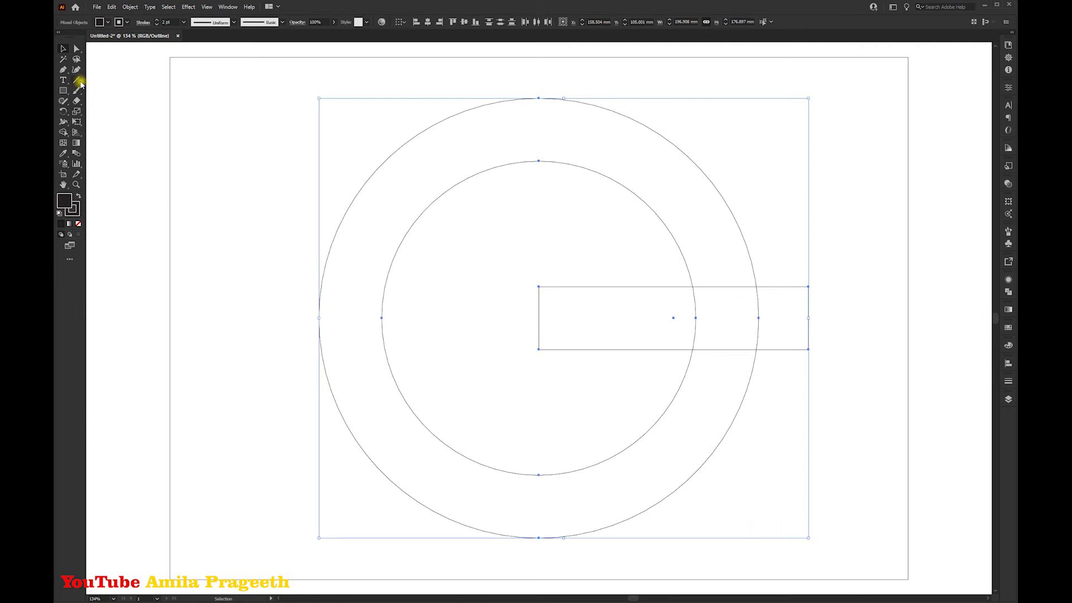
left_click(129, 109)
left_click(77, 79)
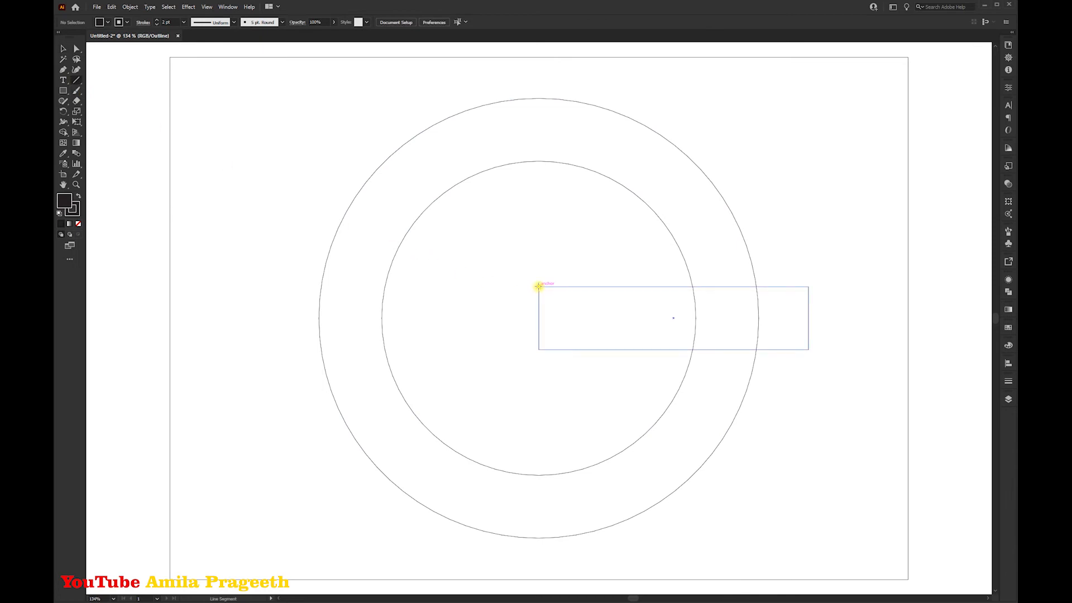
left_click_drag(539, 286, 743, 104)
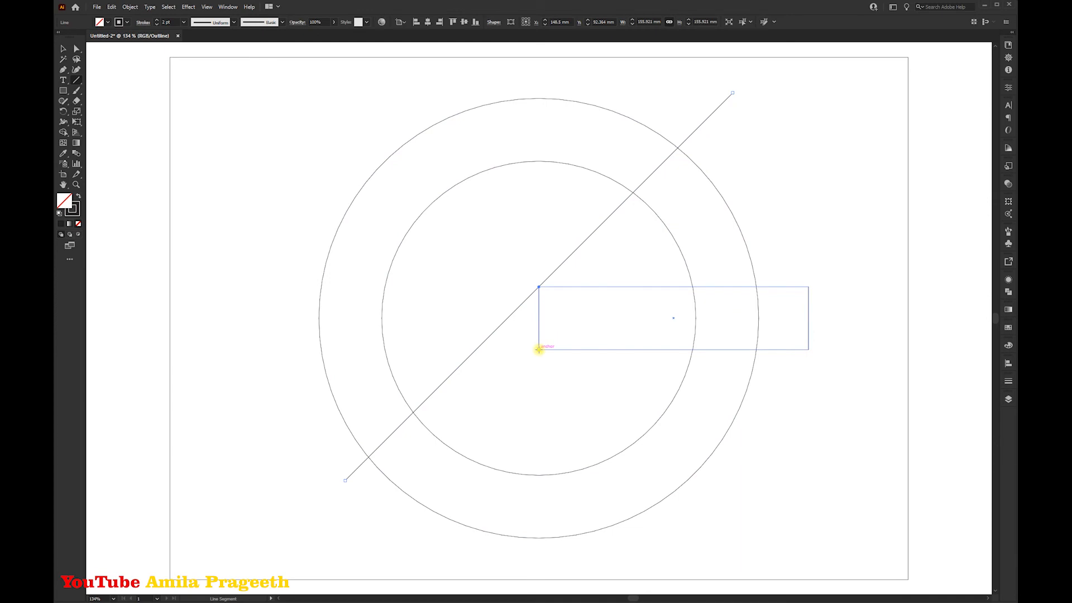
left_click_drag(538, 349, 748, 543)
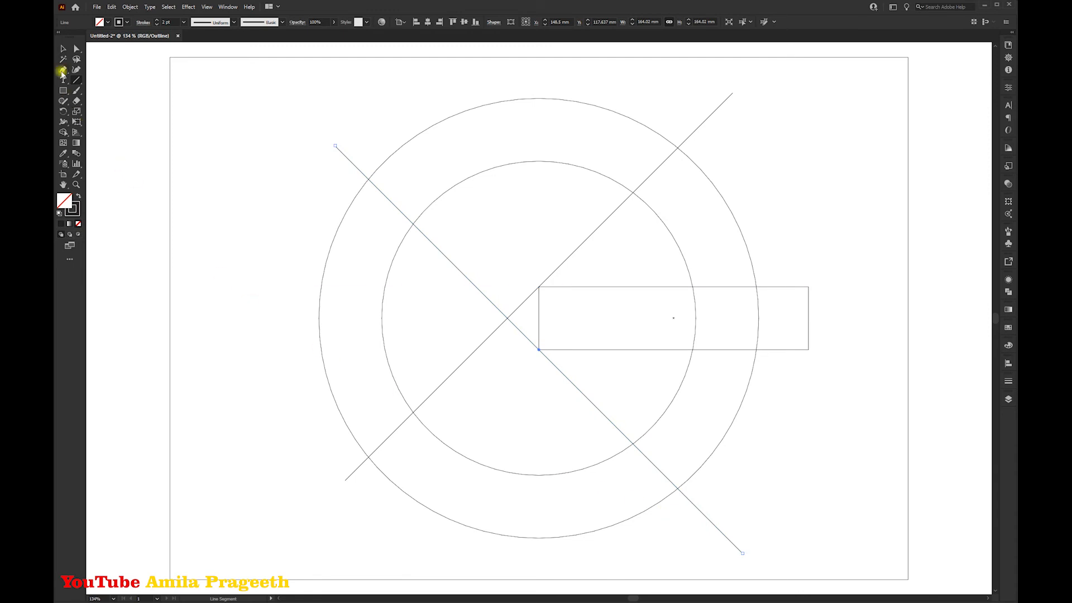
Divide the ring, rectangle and diagonal lines with Pathfinder, return to preview view and deselect the artwork.
left_click(63, 48)
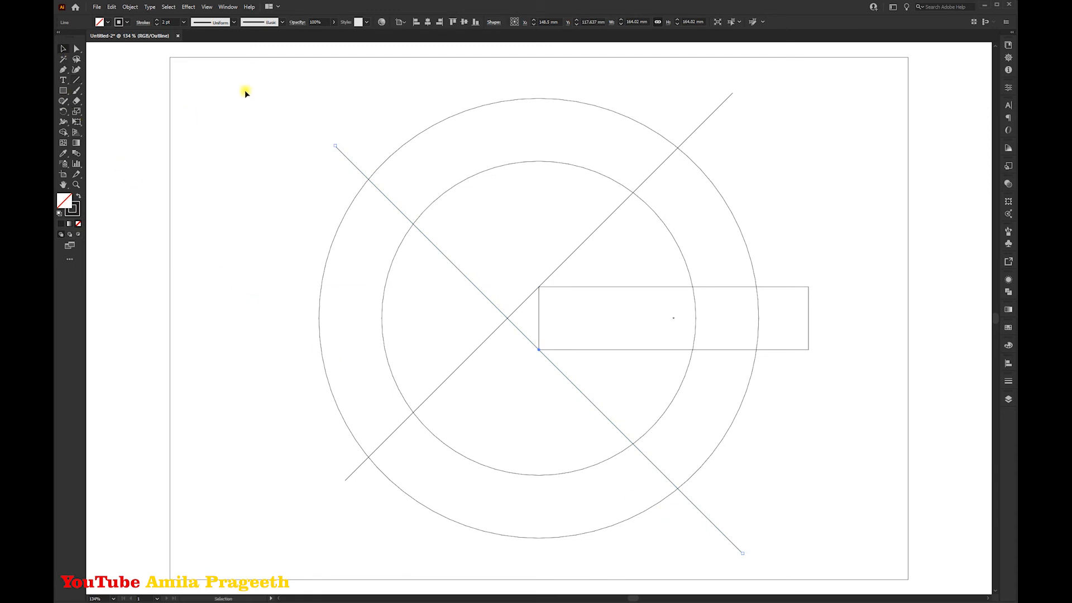
left_click_drag(869, 552, 873, 554)
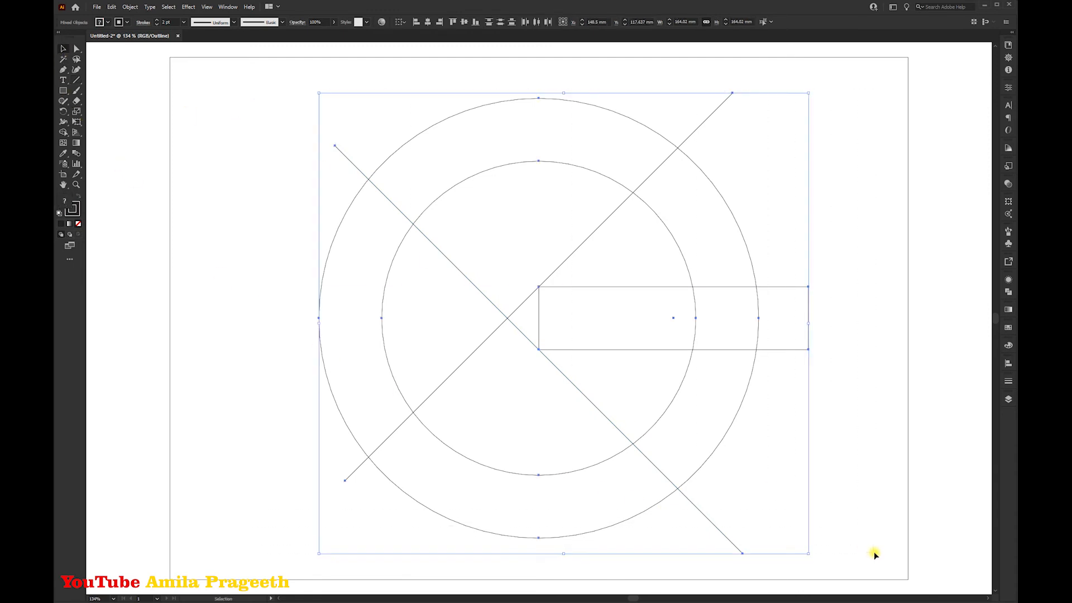
left_click(1010, 292)
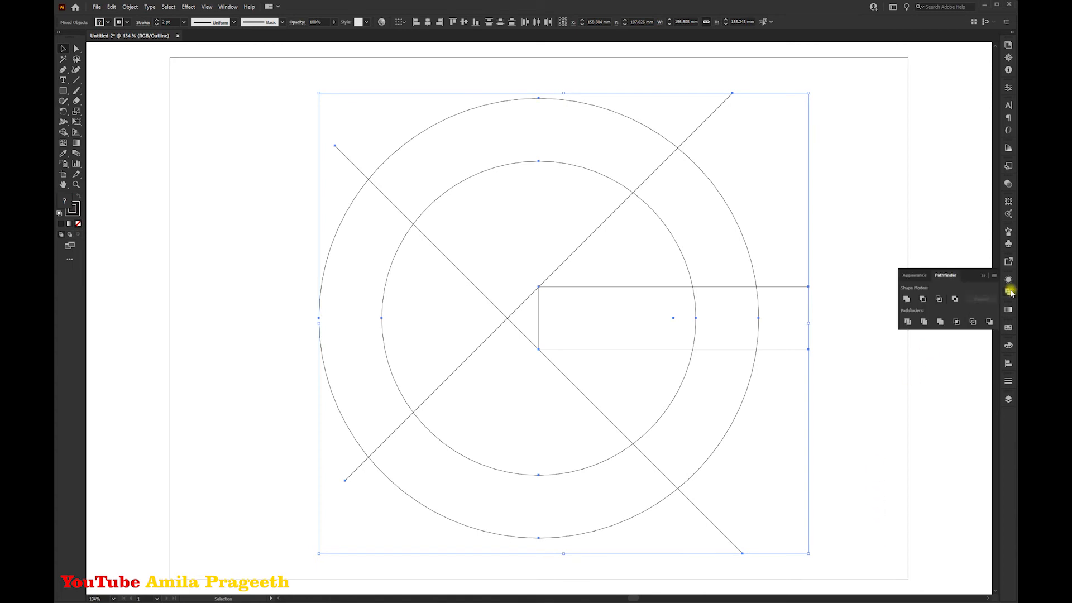
left_click(908, 322)
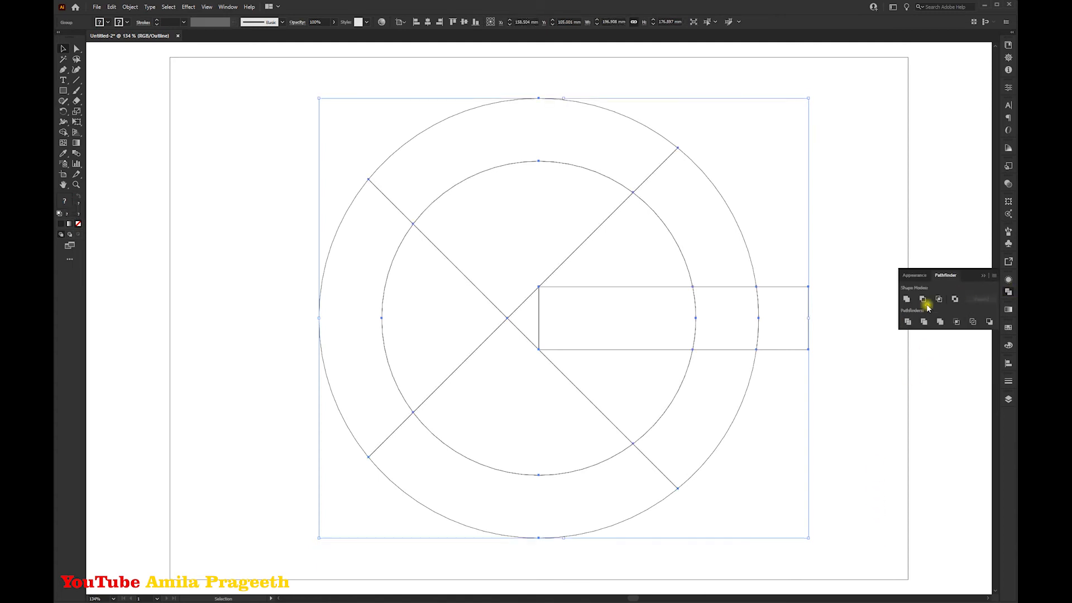
left_click(985, 276)
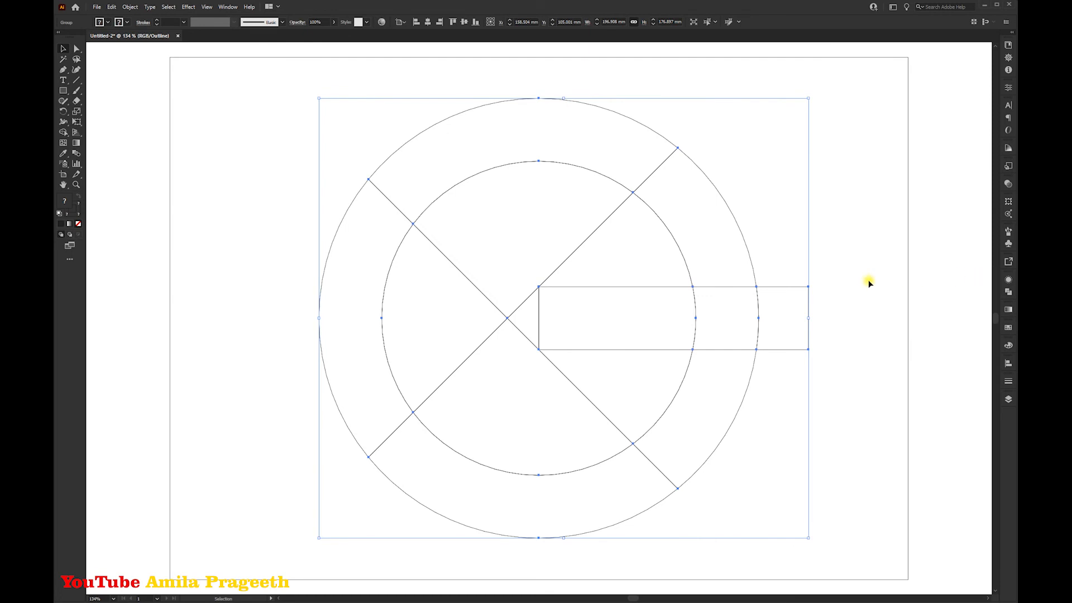
key("ctrl+y")
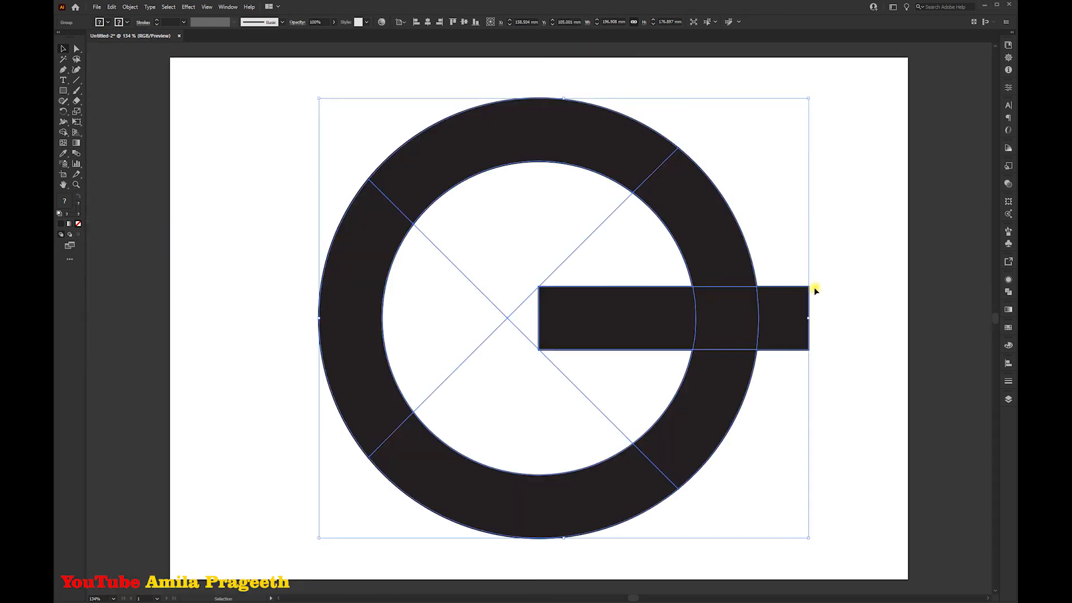
left_click(830, 264)
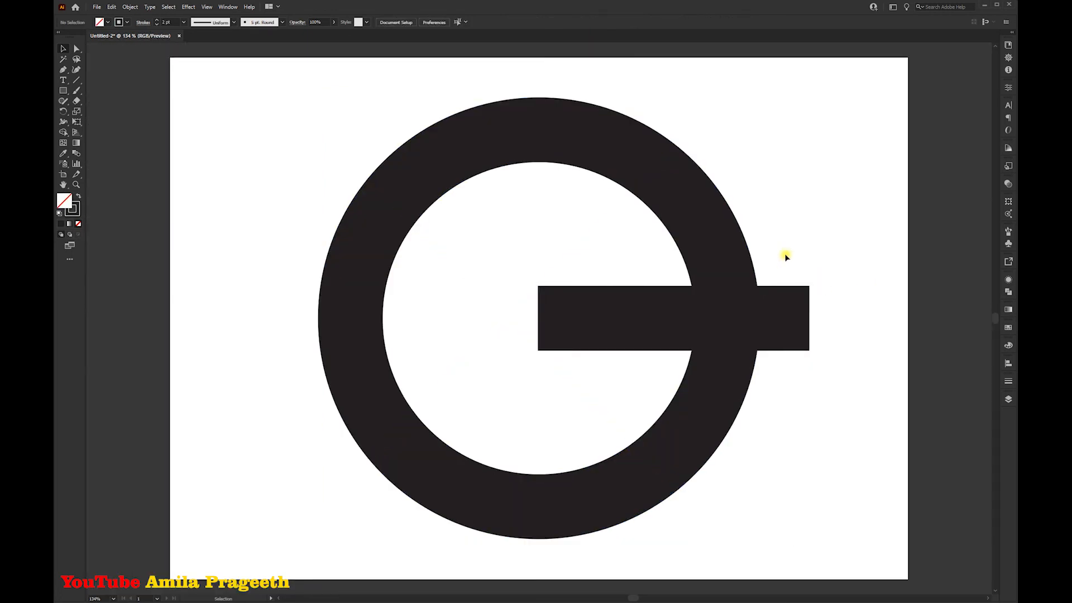
Select the whole divided artwork, ungroup it into separate pieces and deselect it.
left_click(612, 211)
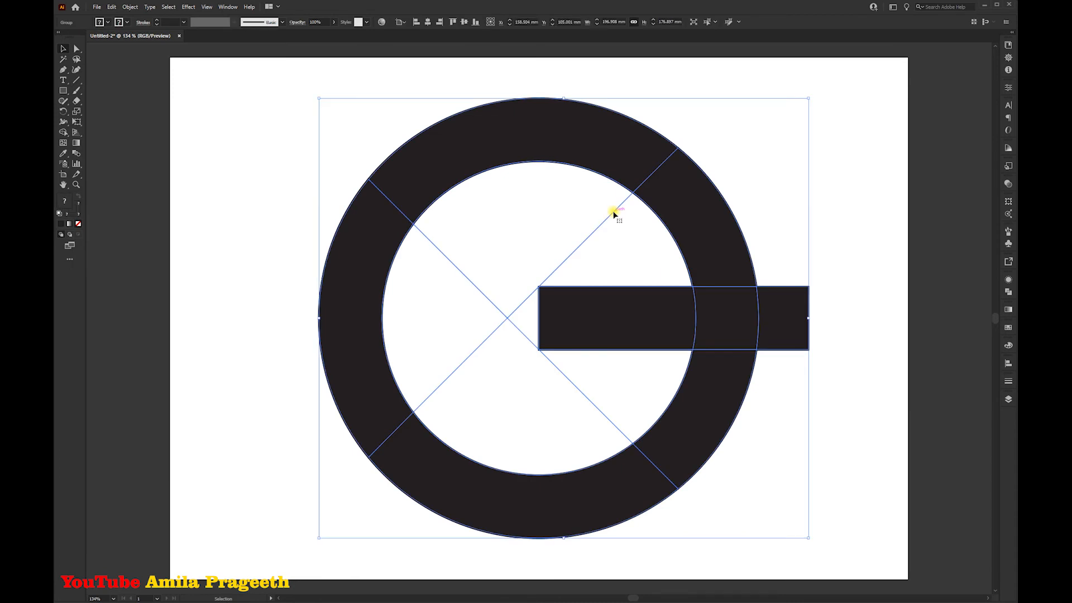
left_click(815, 192)
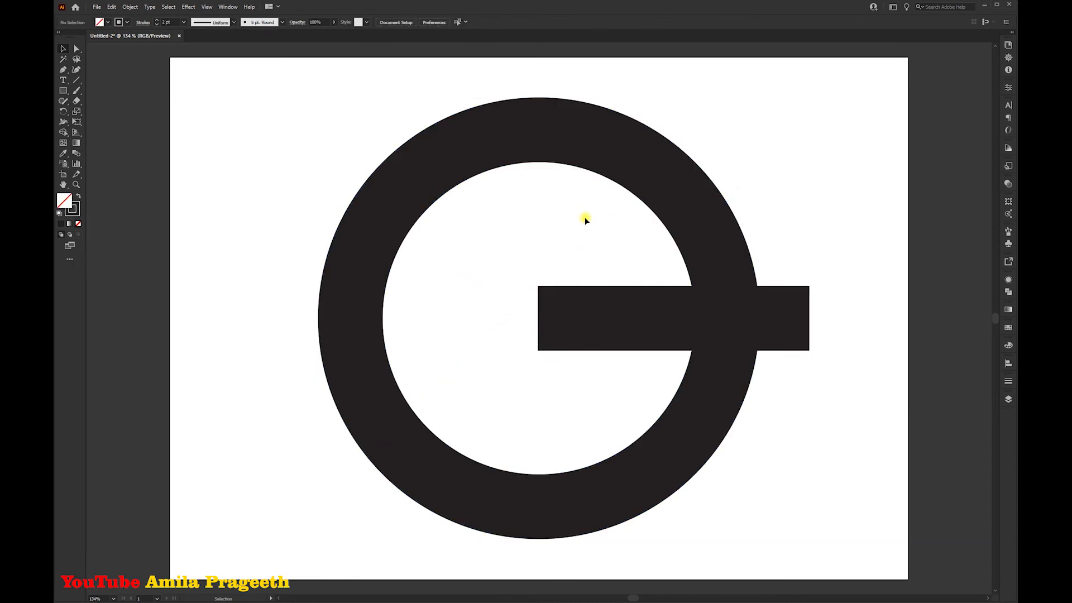
left_click_drag(289, 100, 795, 535)
right_click(538, 136)
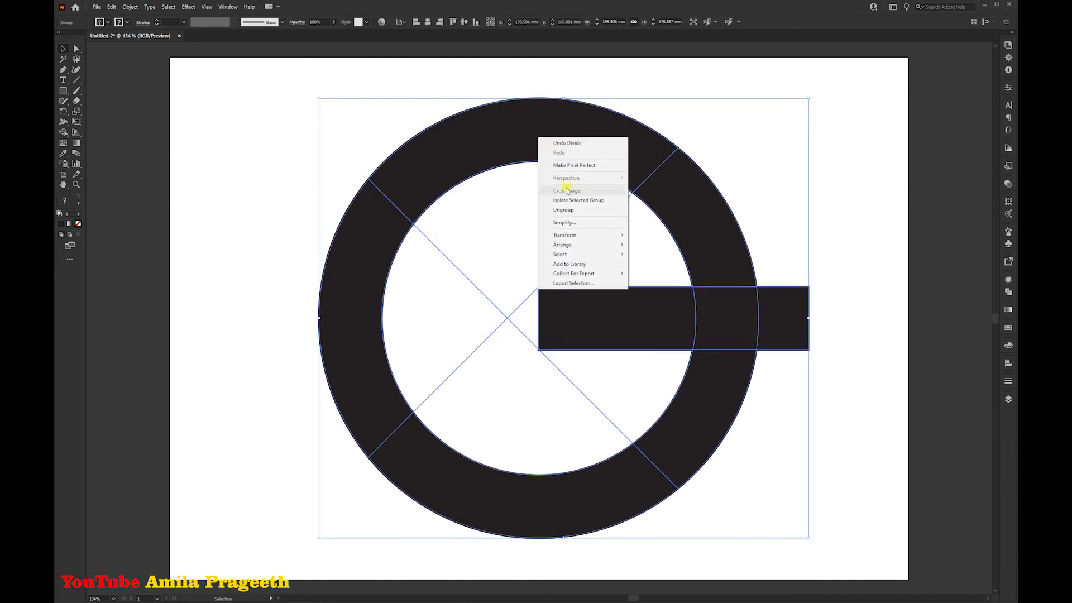
left_click(574, 210)
left_click(835, 221)
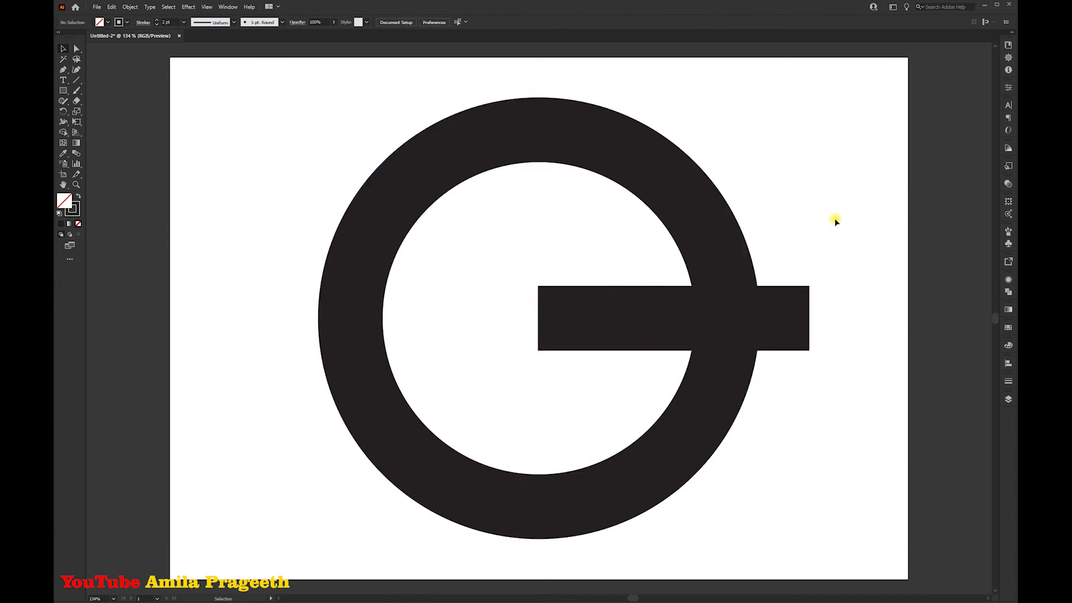
Delete the unfilled pieces inside the ring and the end of the bar that sticks out past the ring's outer edge.
left_click(613, 214)
key("Delete")
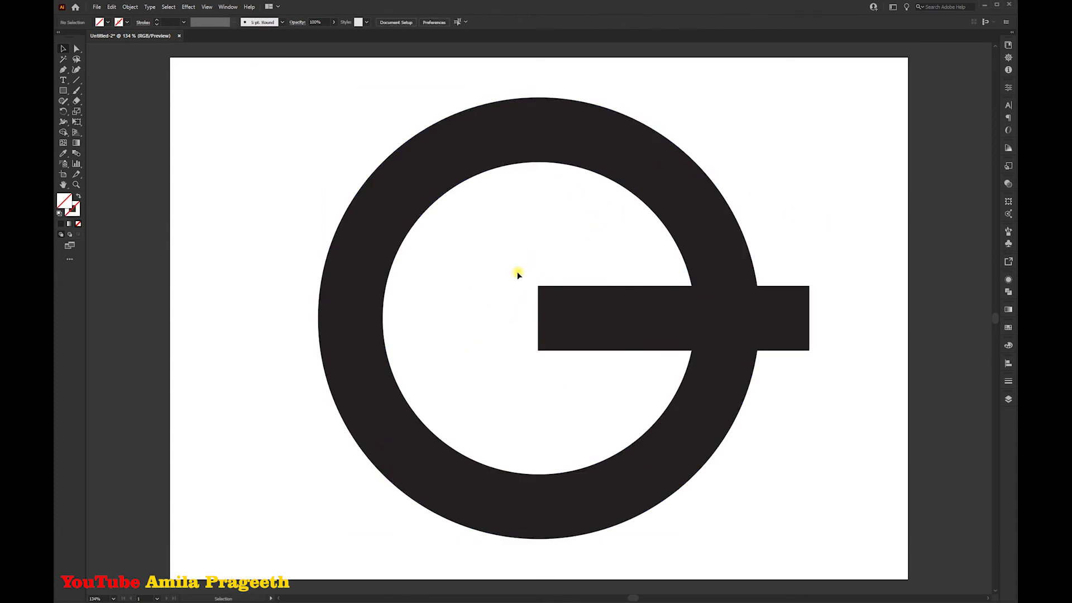
left_click(498, 328)
key("Delete")
left_click(522, 337)
key("Delete")
left_click(519, 332)
key("Delete")
left_click(784, 327)
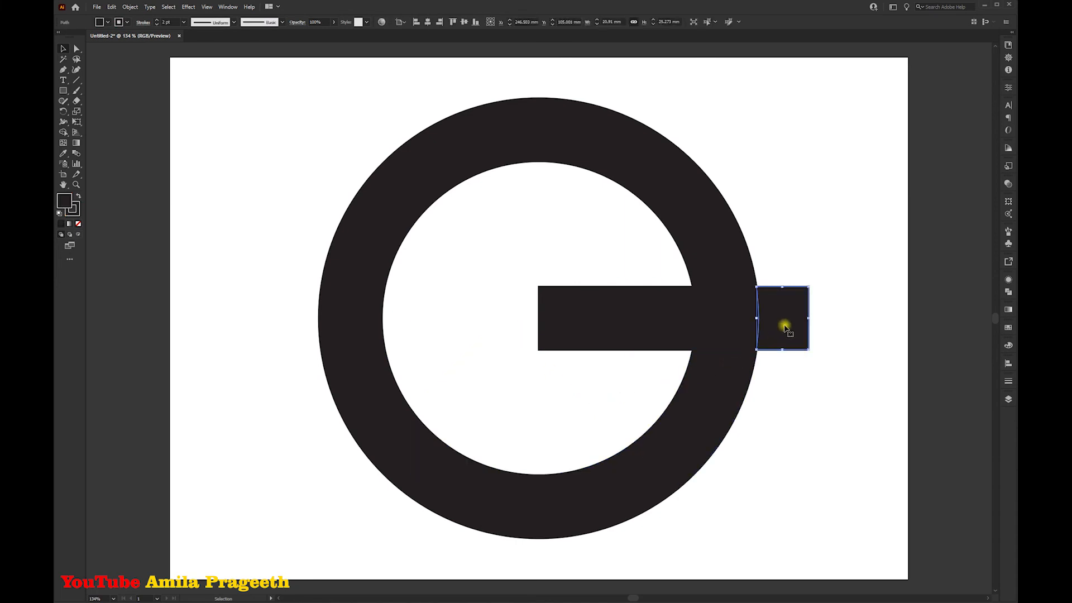
key("Delete")
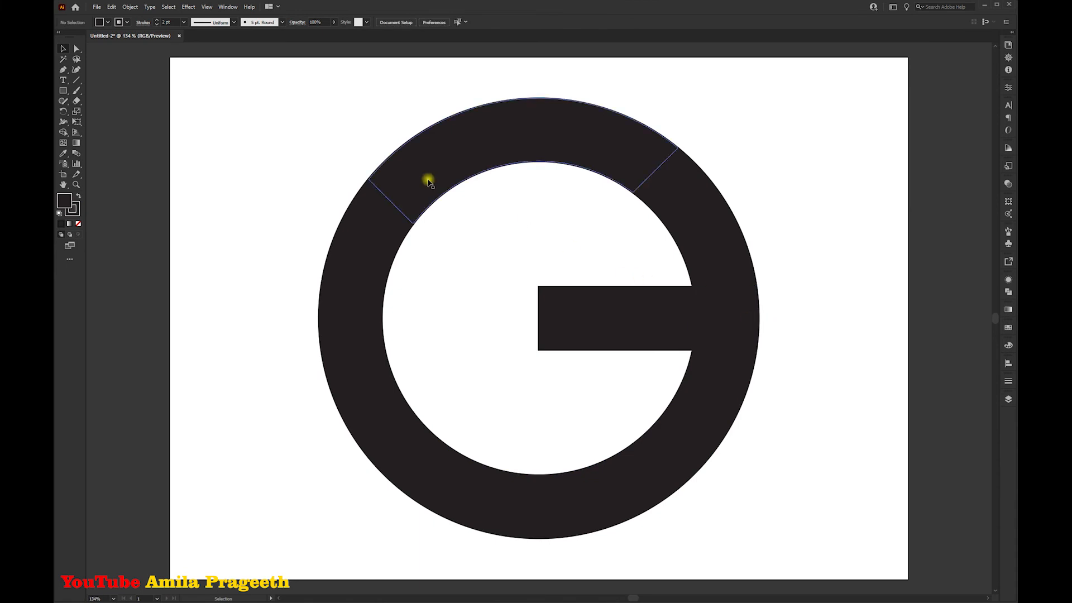
Fill the ring's top segment orange-red, the left one yellow, the bottom one green and the lower-right one blue from the swatches.
left_click(532, 141)
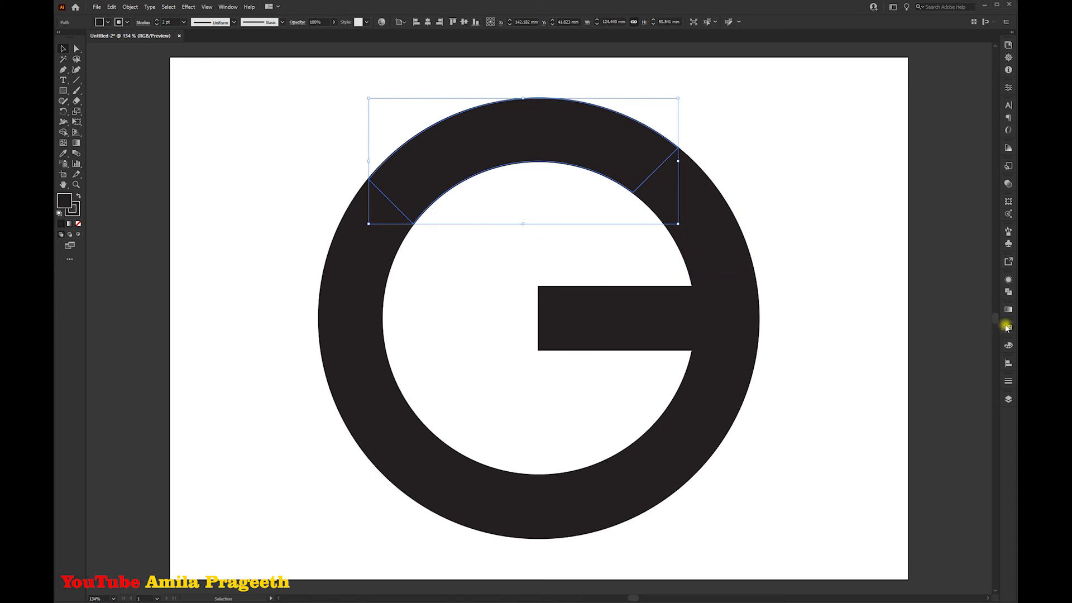
left_click(1008, 327)
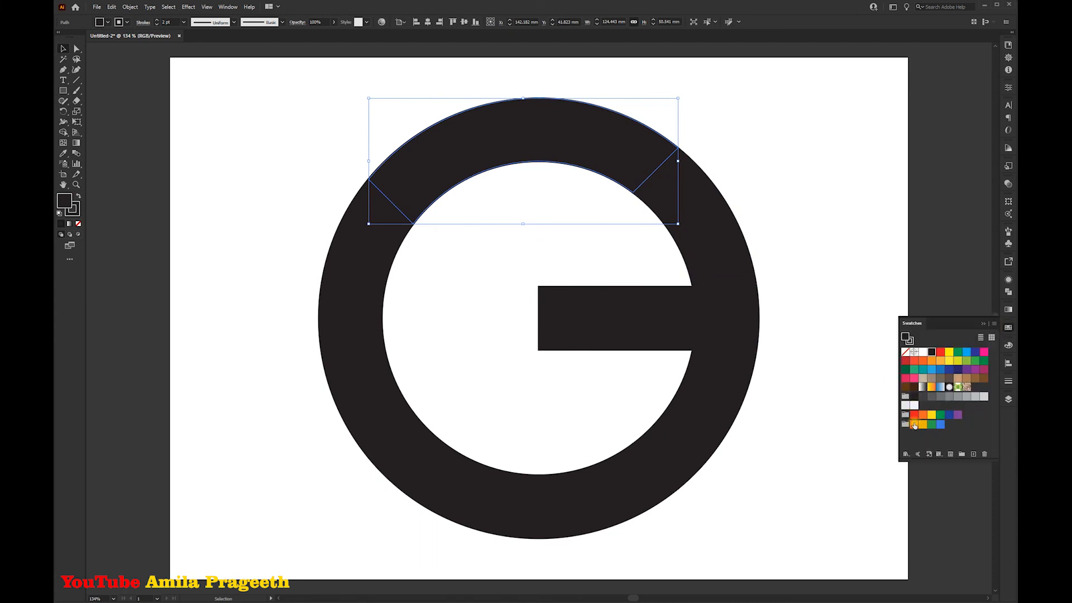
left_click(914, 425)
left_click(361, 311)
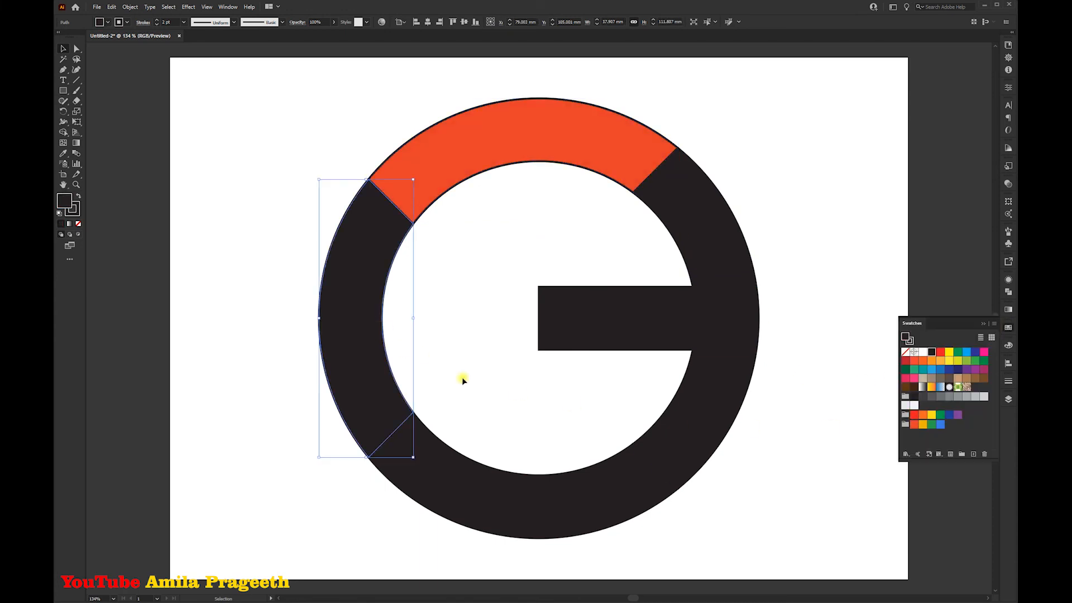
left_click(924, 426)
left_click(543, 499)
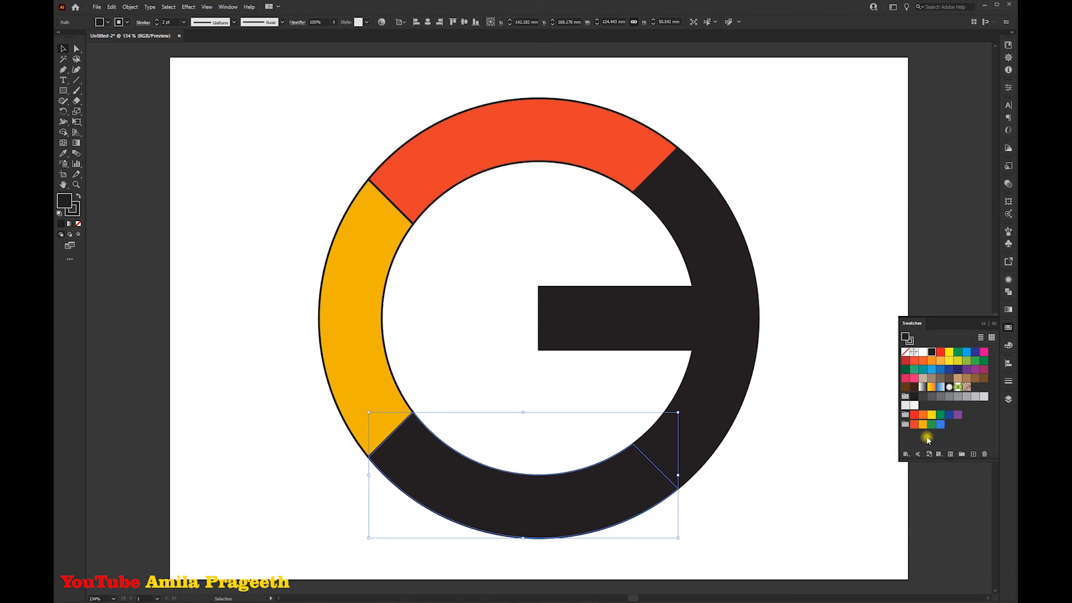
left_click(934, 426)
left_click(713, 408)
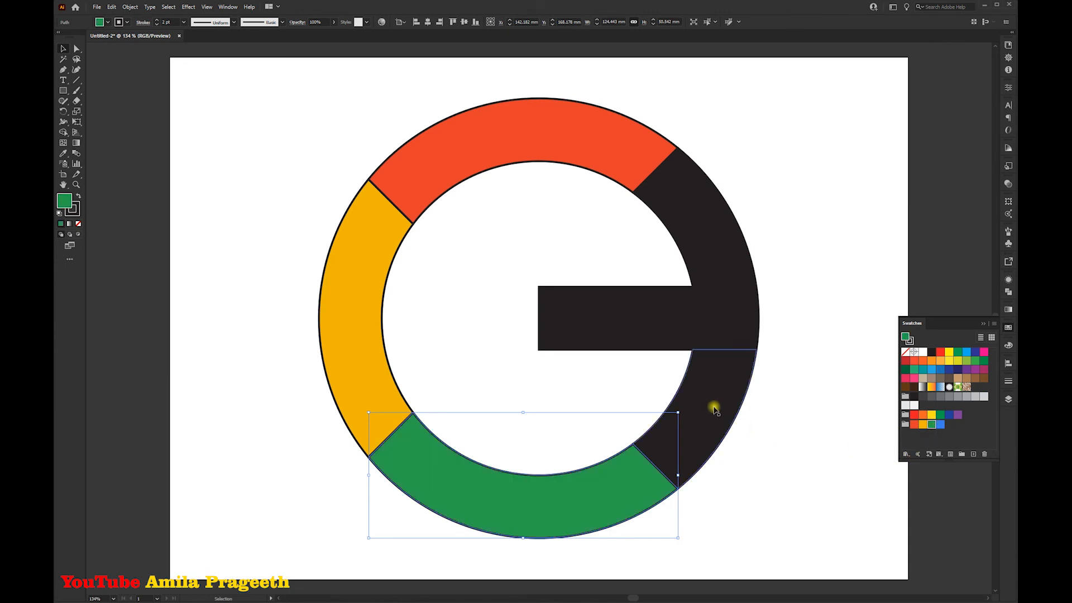
left_click(941, 425)
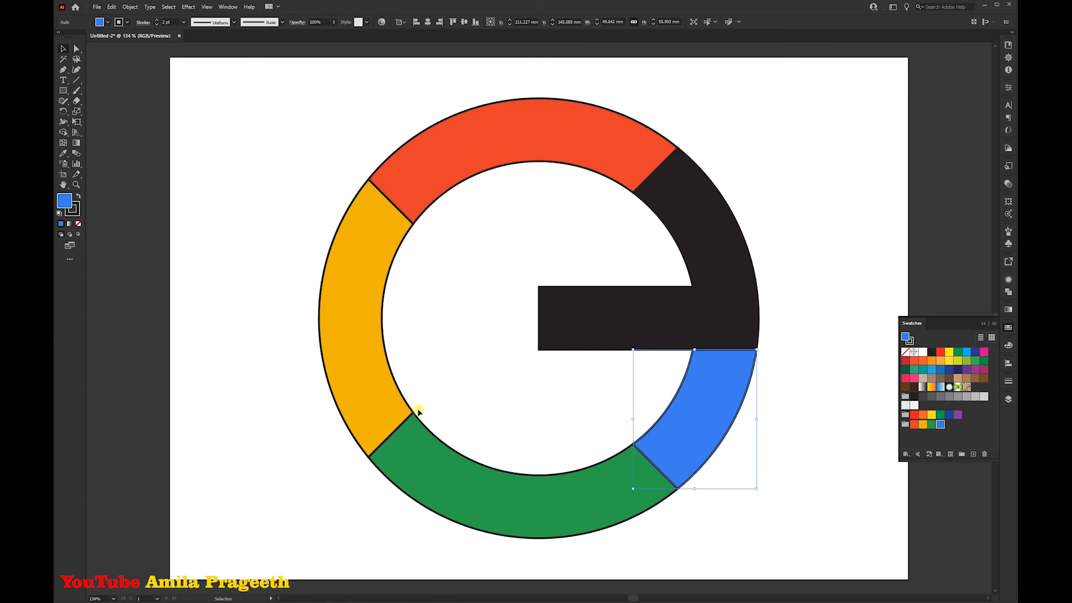
Merge the horizontal bar and its overlap with the ring into the blue lower-right segment using the Shape Builder tool.
left_click(63, 132)
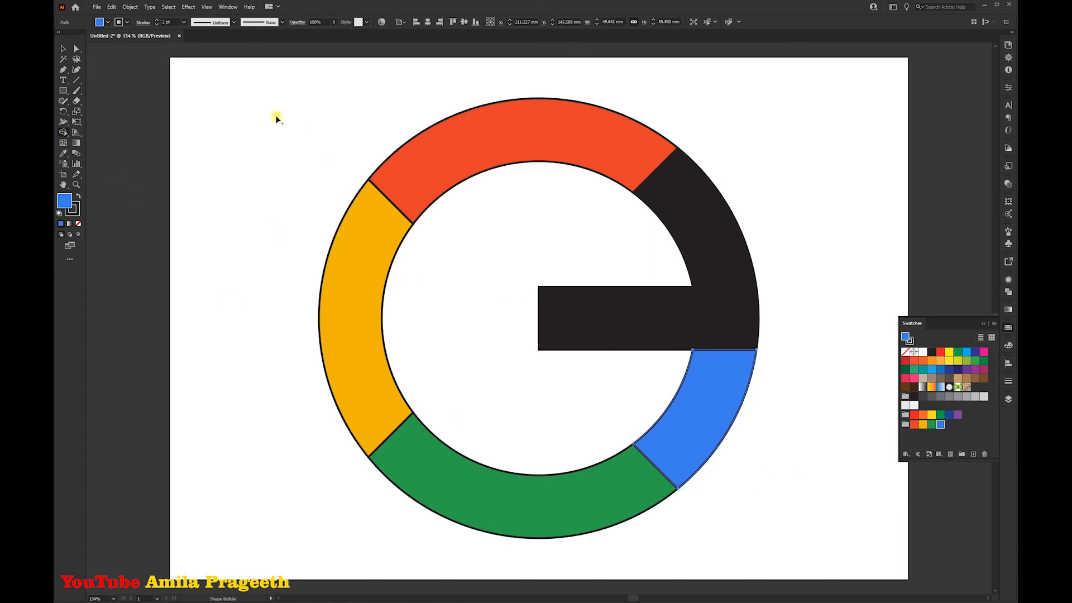
left_click(64, 49)
left_click_drag(310, 96, 800, 529)
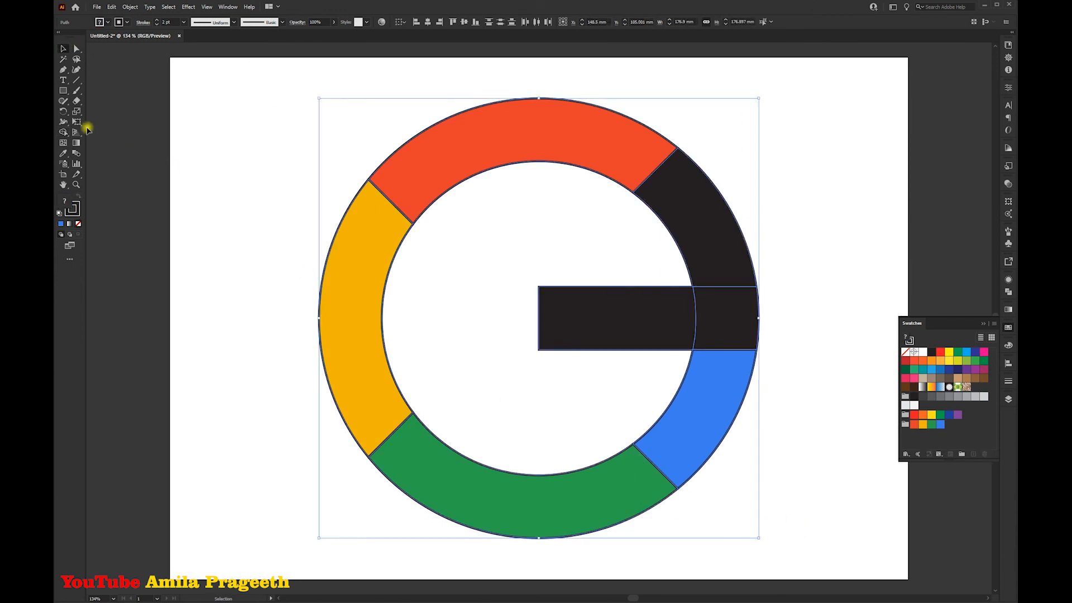
left_click(63, 132)
mouse_move(633, 319)
left_mouse_down()
mouse_move(723, 329)
mouse_move(722, 375)
left_mouse_up()
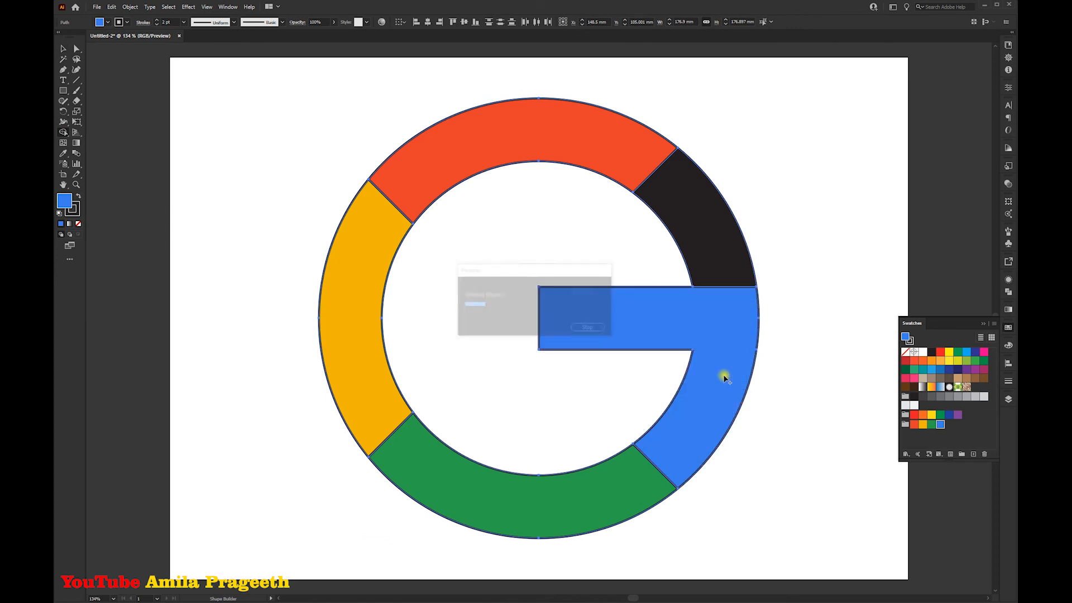
Delete the black upper-right ring segment to open the G, and collapse the swatches.
left_click(63, 48)
key("ctrl+a")
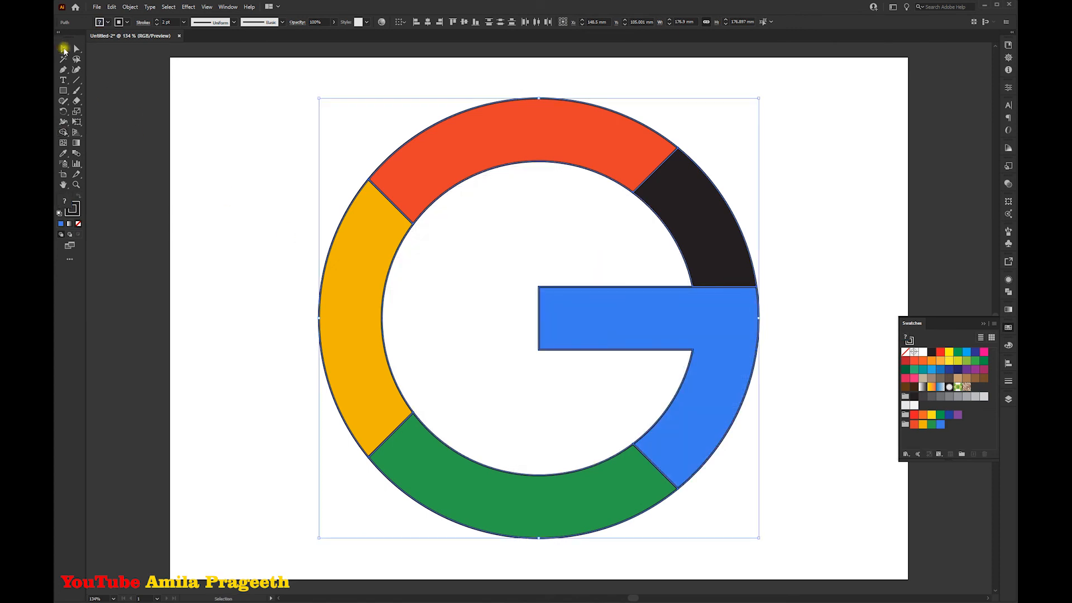
left_click(793, 222)
left_click(714, 222)
key("Delete")
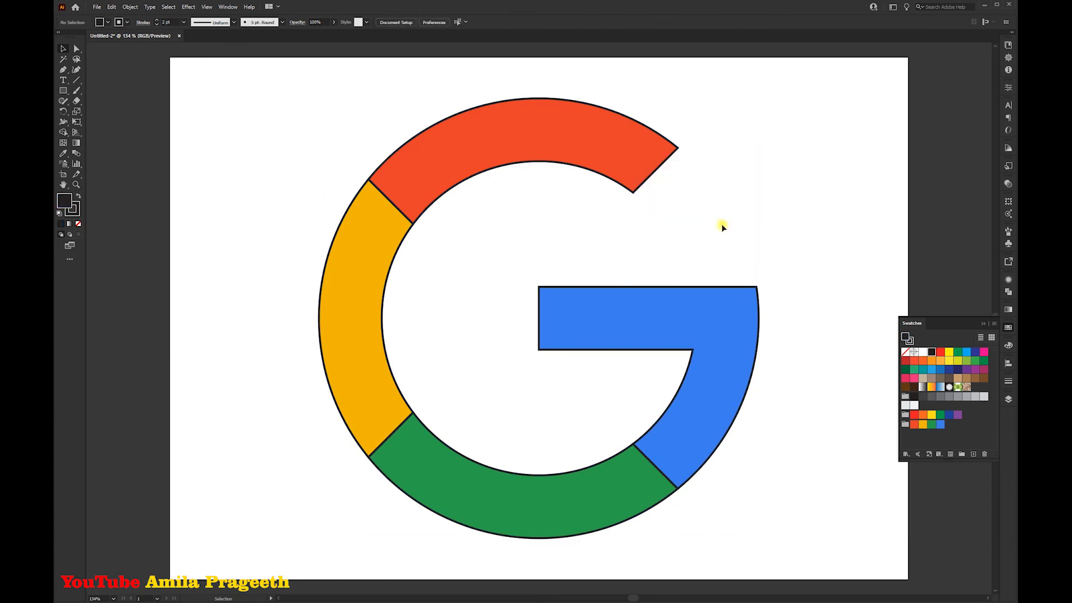
left_click(985, 325)
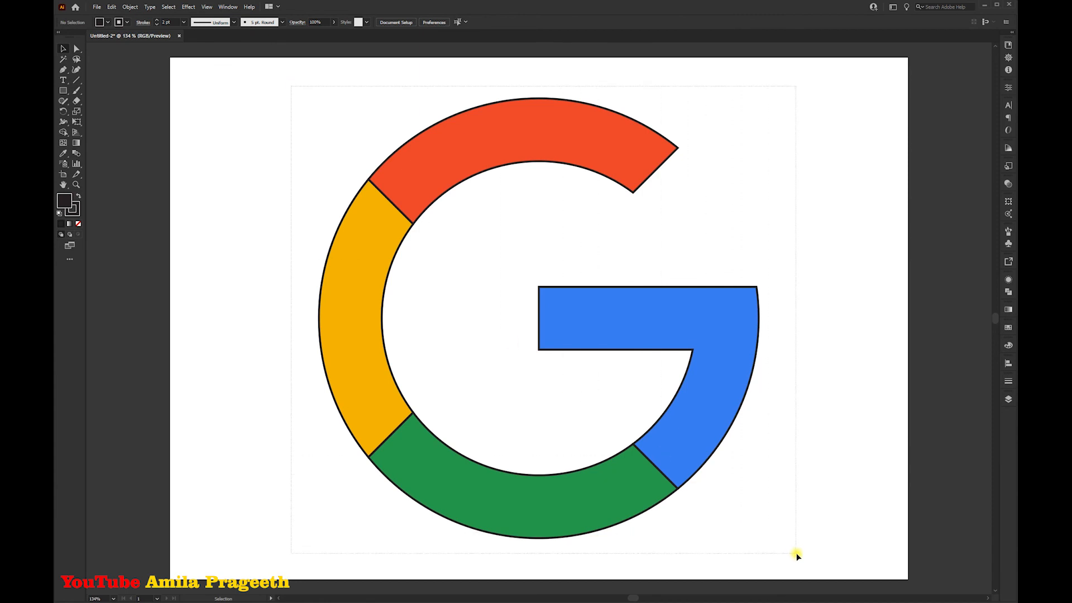
Remove the black stroke from all segments of the G and deselect the artwork.
left_click_drag(797, 554, 786, 548)
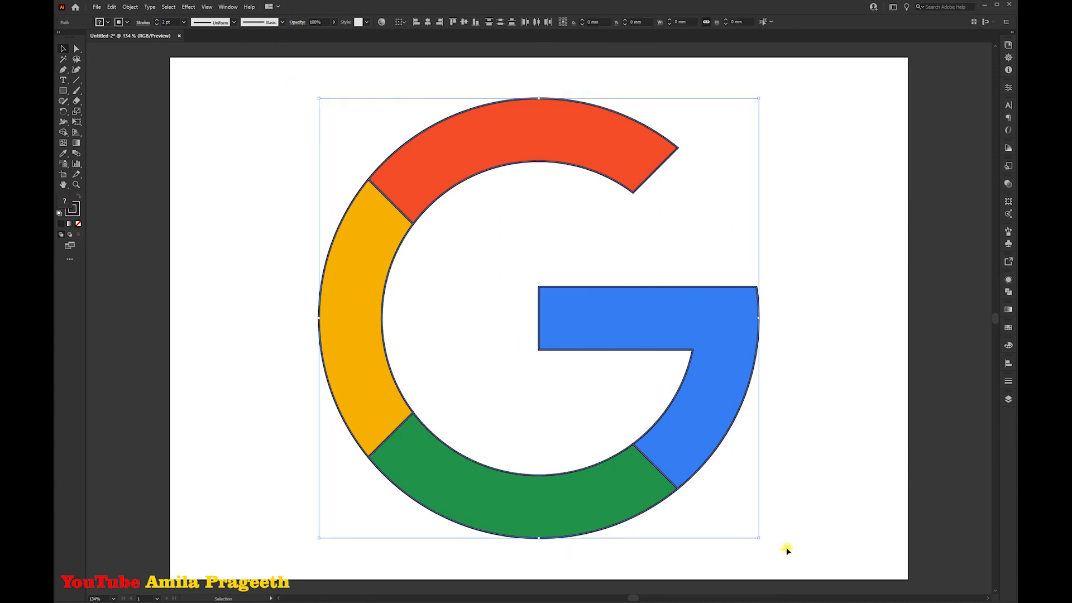
left_click(78, 211)
left_click(78, 224)
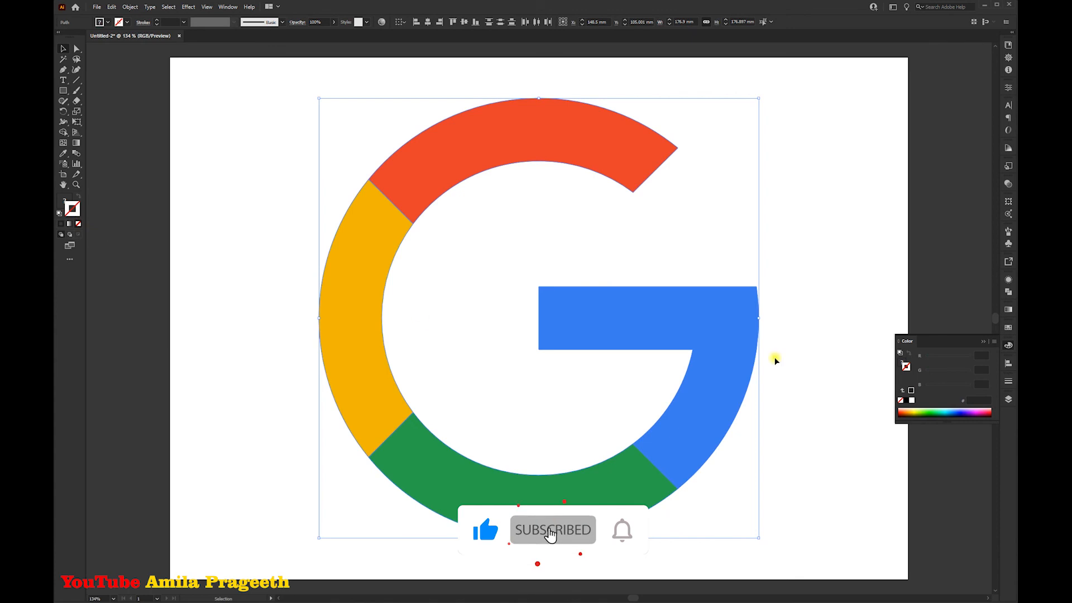
left_click(982, 341)
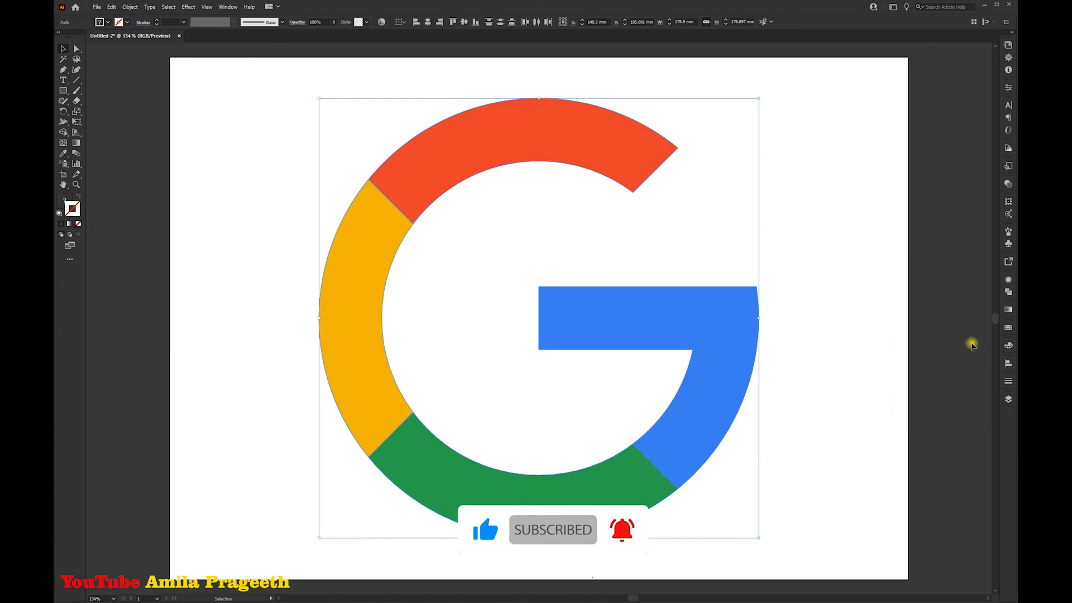
left_click(818, 328)
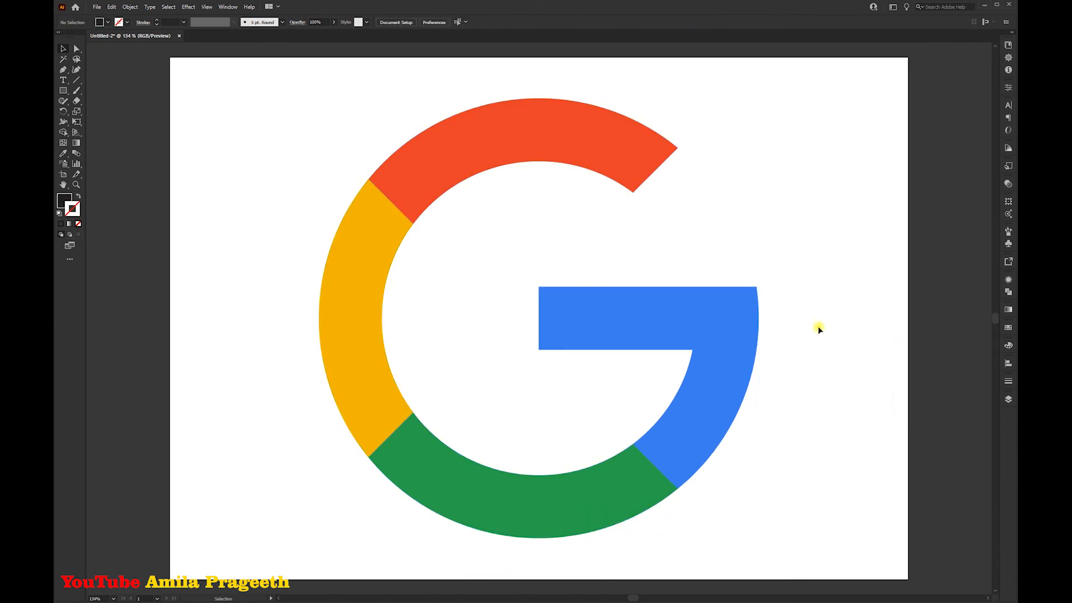